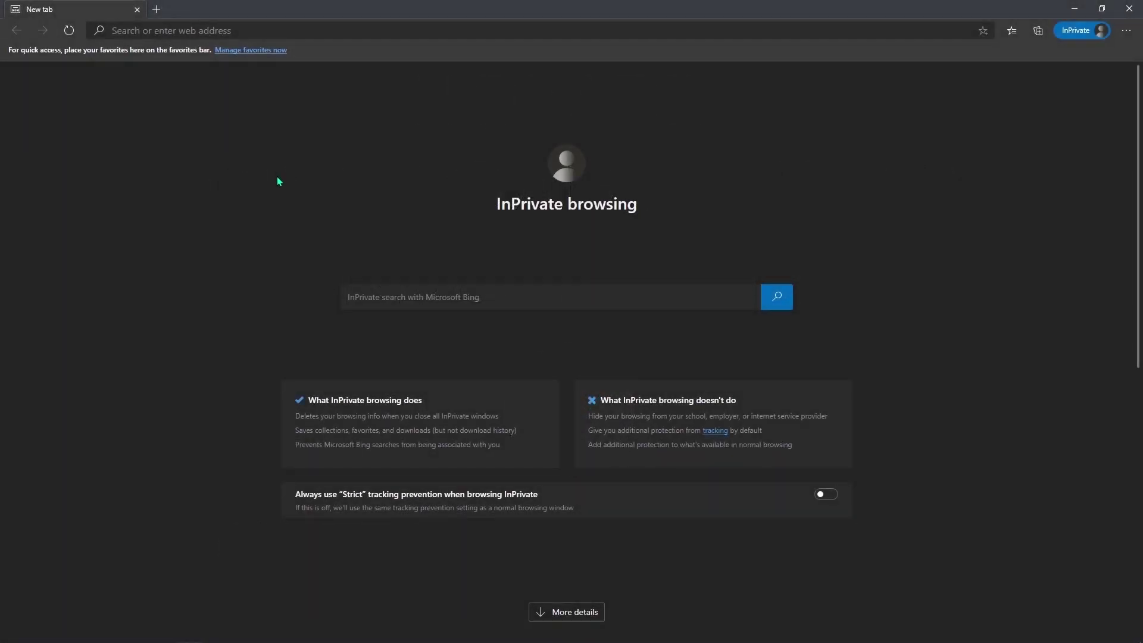
# Load bing.com in the Edge InPrivate window.
pyautogui.click(177, 28)
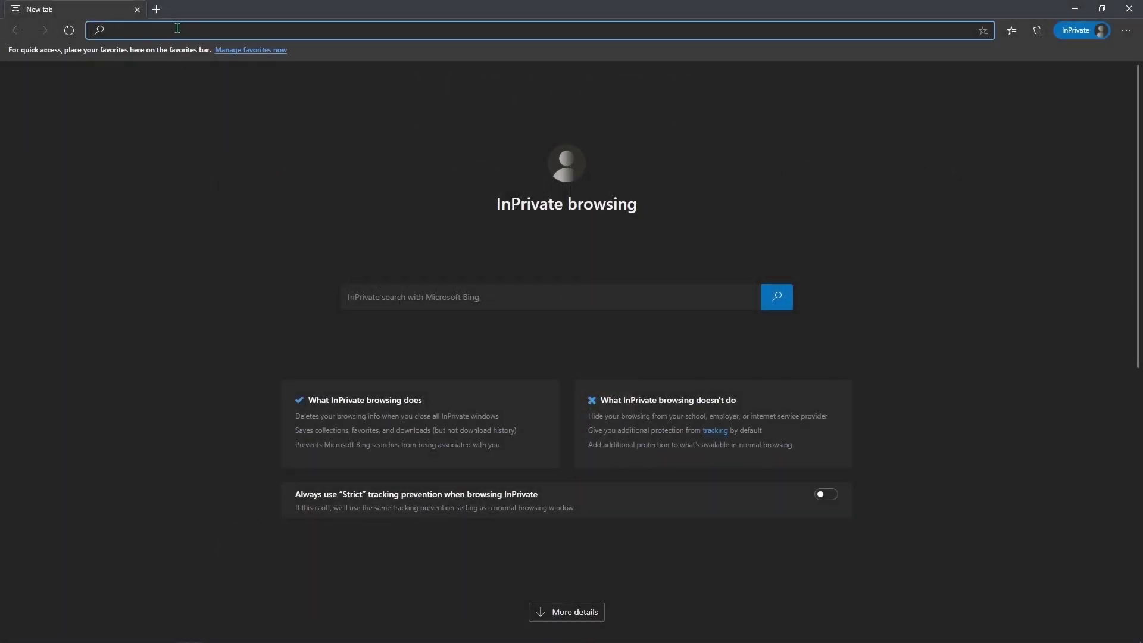
pyautogui.write('bing.c')
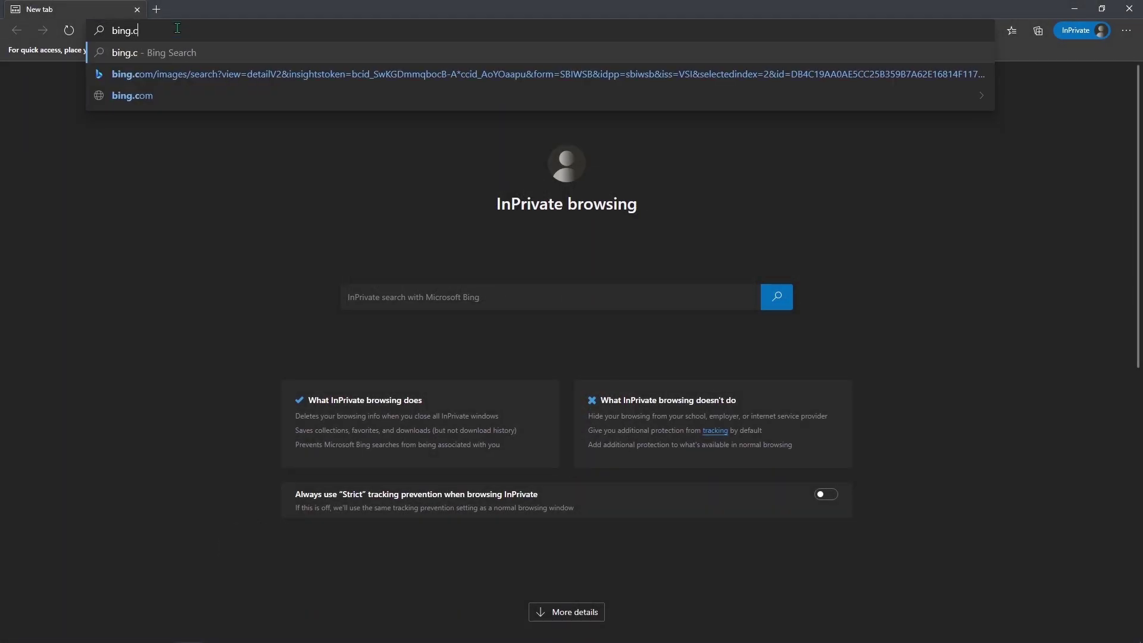
pyautogui.write('om')
pyautogui.press('Return')
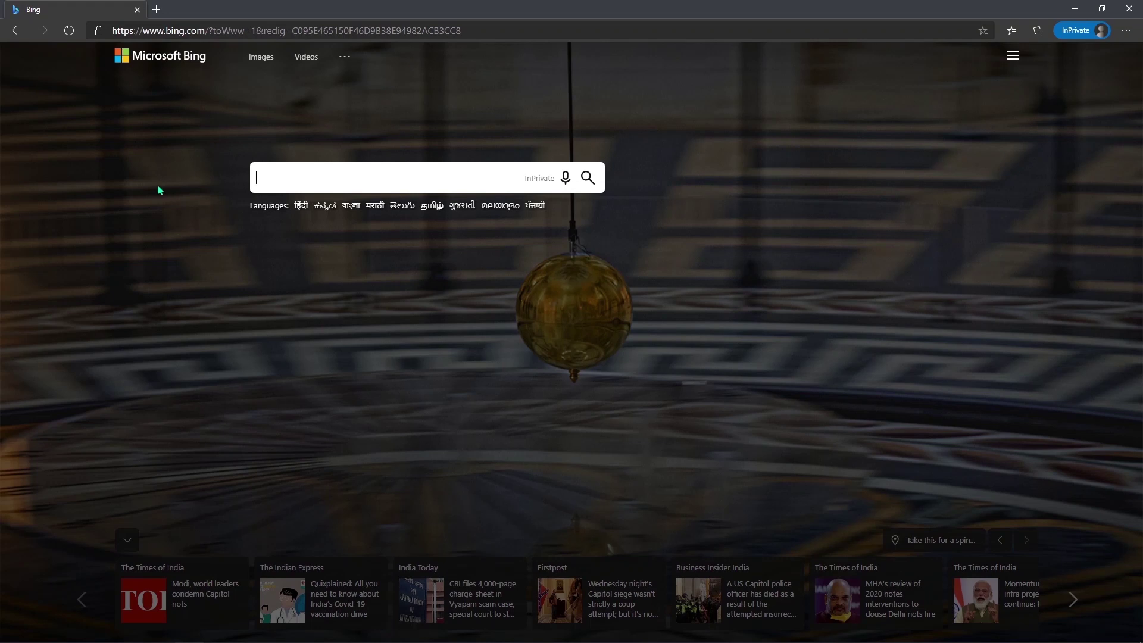
# Search Bing for 'yandex browser'.
pyautogui.write('yandex')
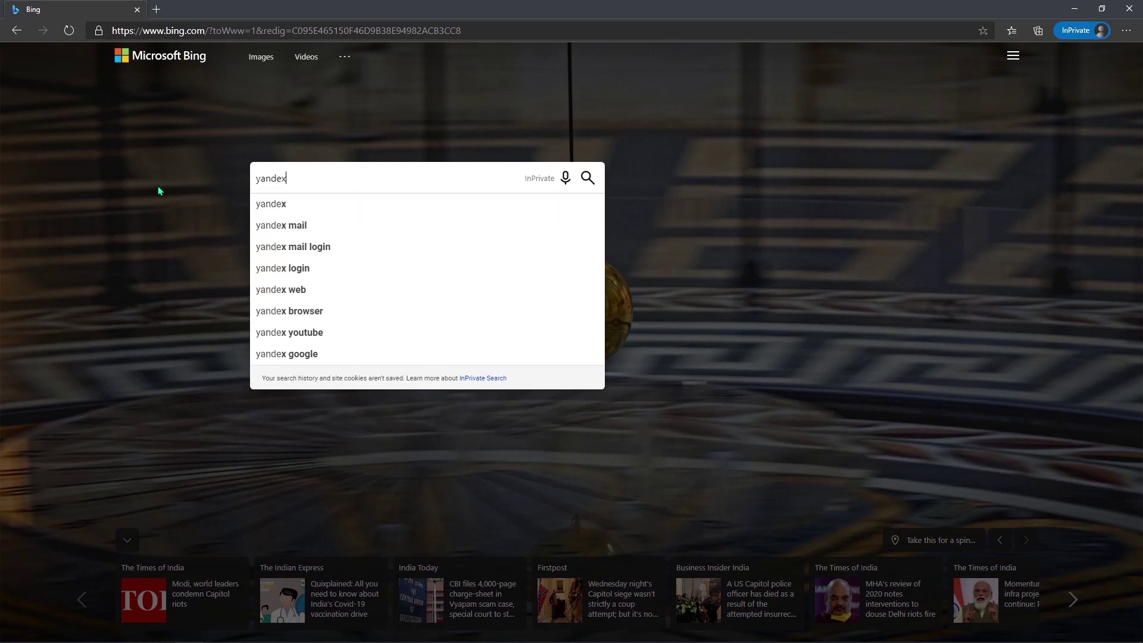
pyautogui.write(' brows')
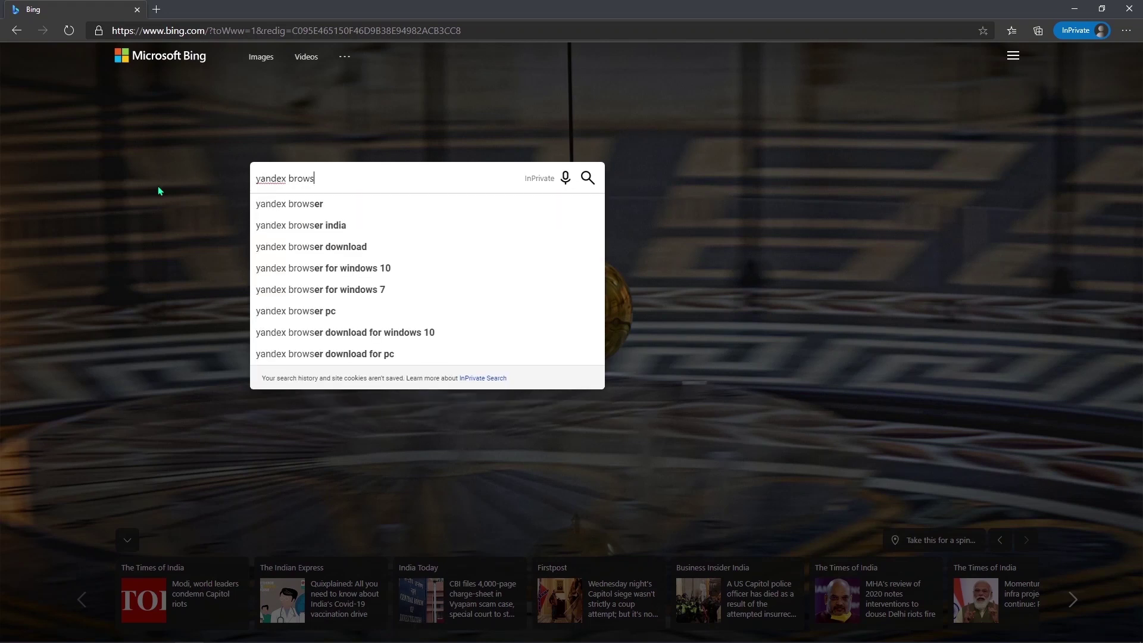
pyautogui.write('er')
pyautogui.press('Return')
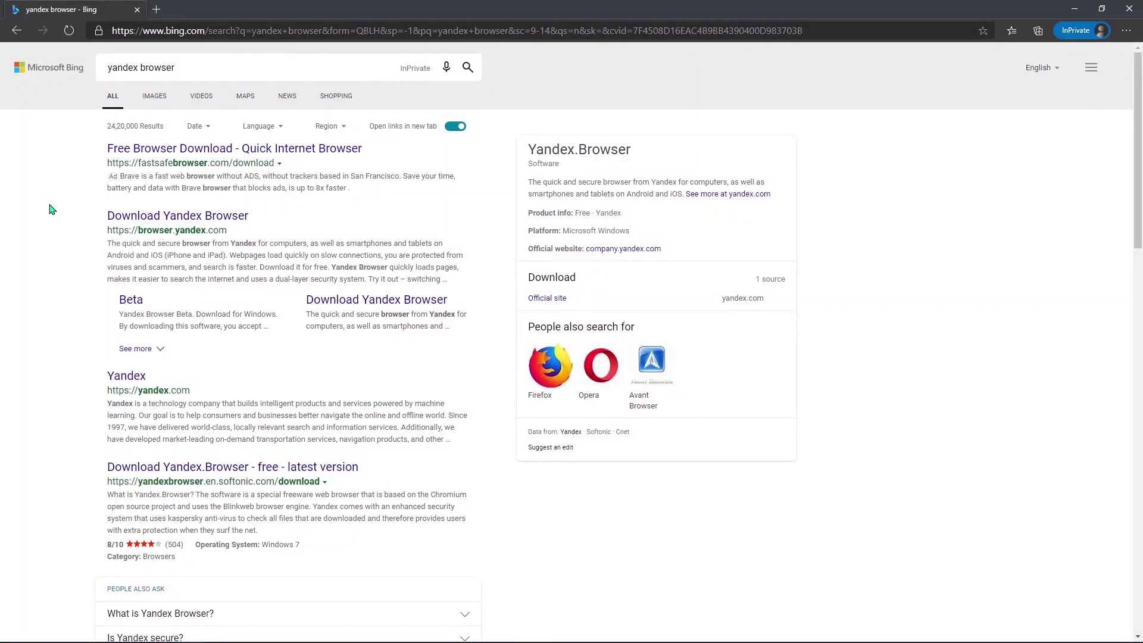
# Open the official Download Yandex Browser result and download the Yandex.exe installer.
pyautogui.click(206, 222)
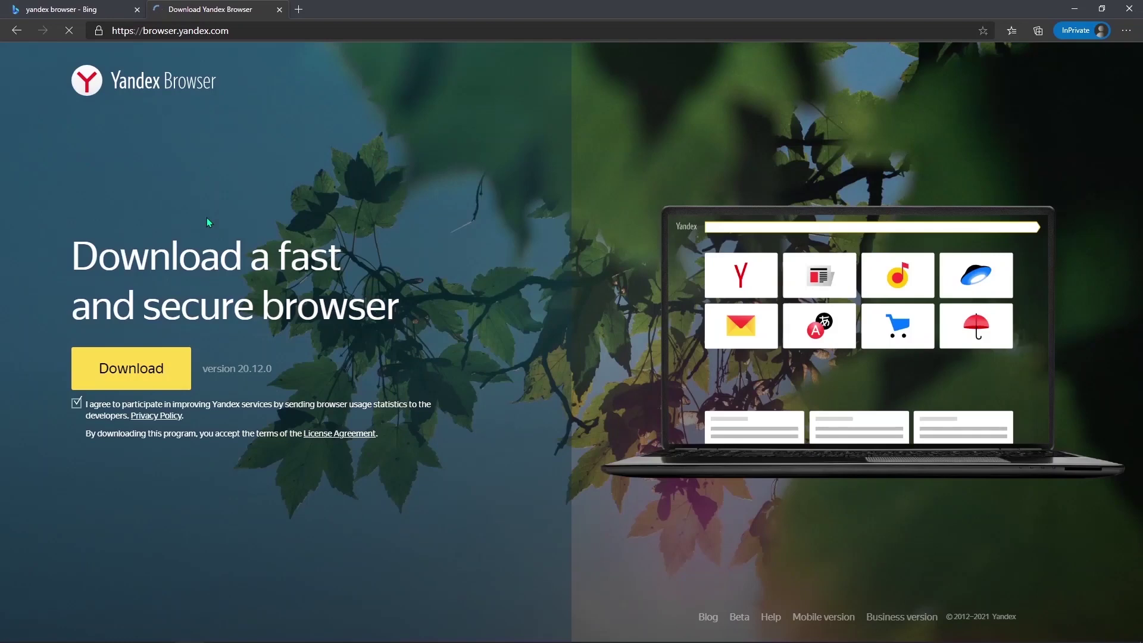
pyautogui.click(154, 373)
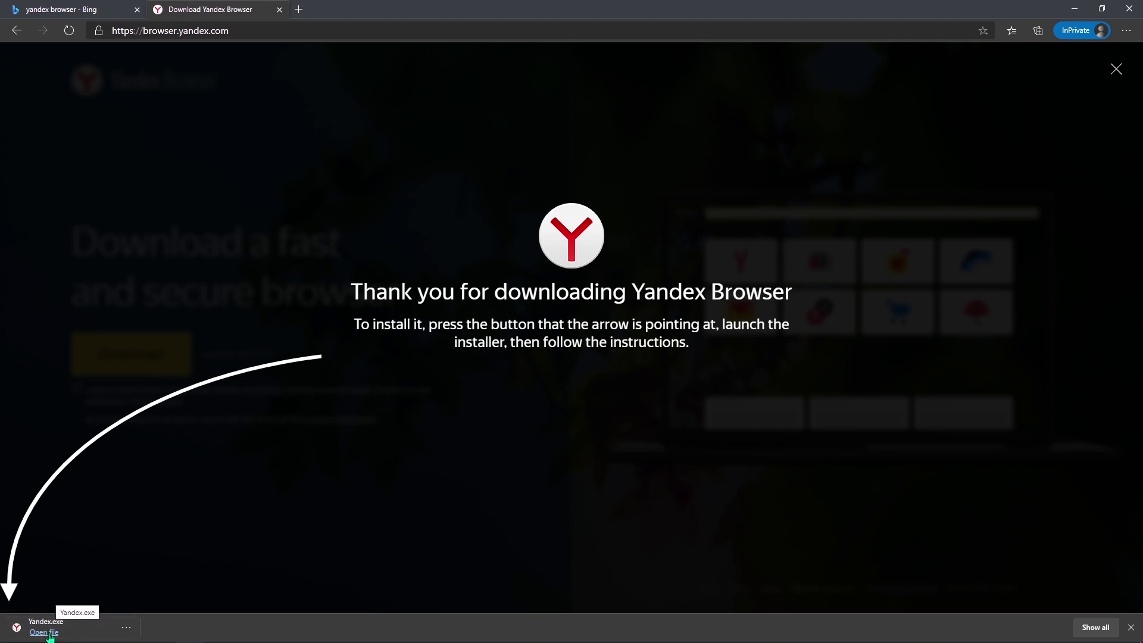
# Run Yandex.exe from the download bar and dismiss the K7 antivirus webcam notification.
pyautogui.click(50, 634)
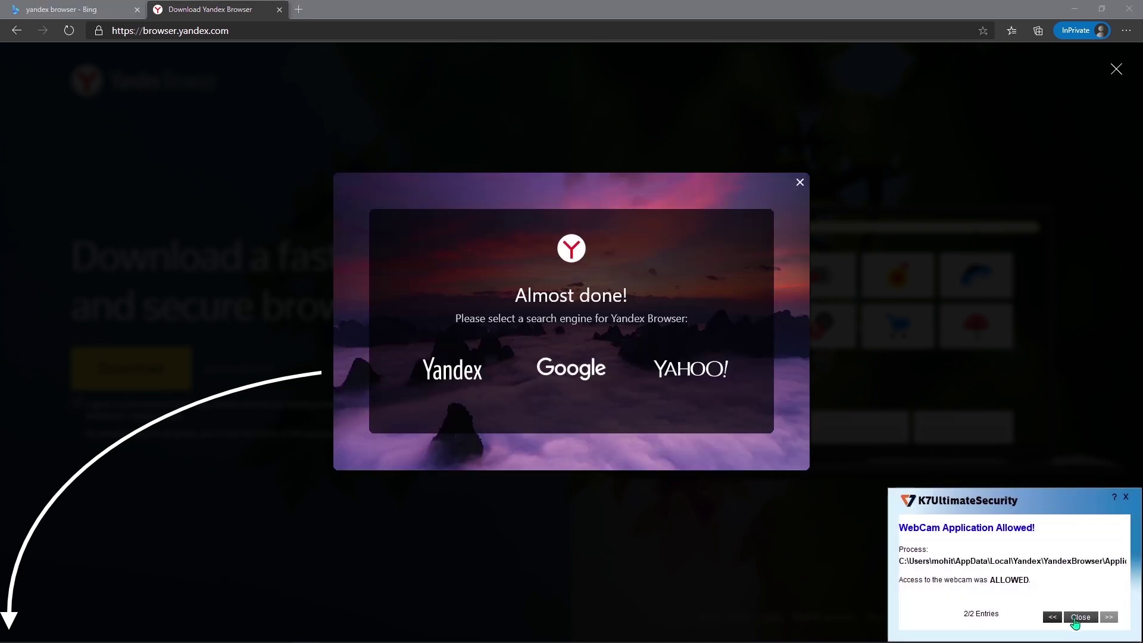
pyautogui.click(1075, 619)
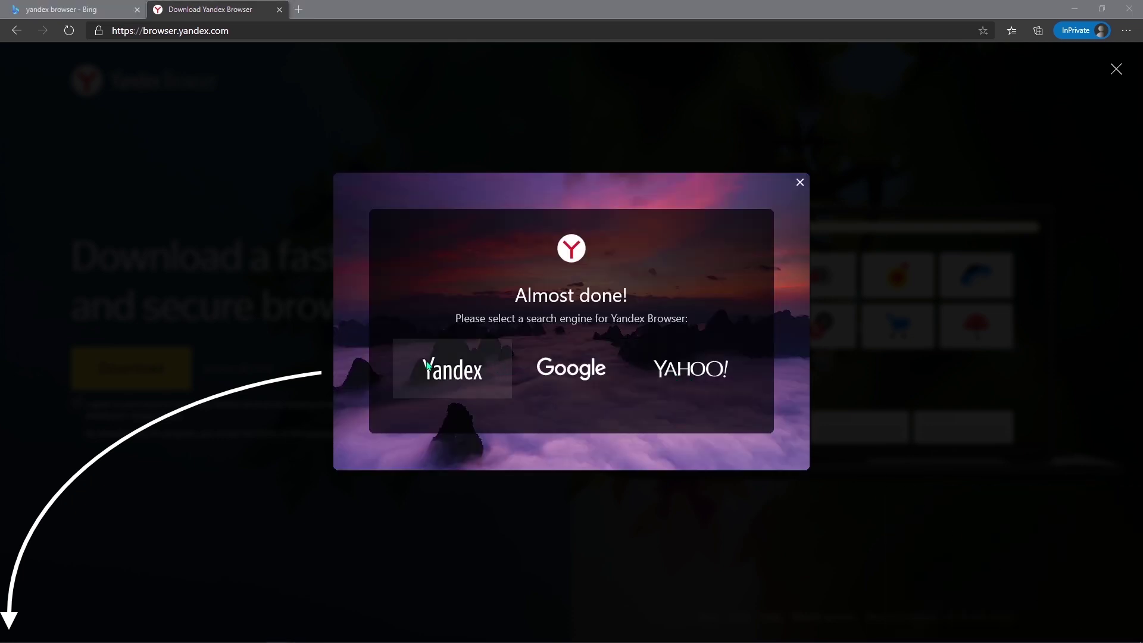
# Pick Yahoo as search engine, keep the dark theme, maximize the window, and open a new tab.
pyautogui.click(691, 375)
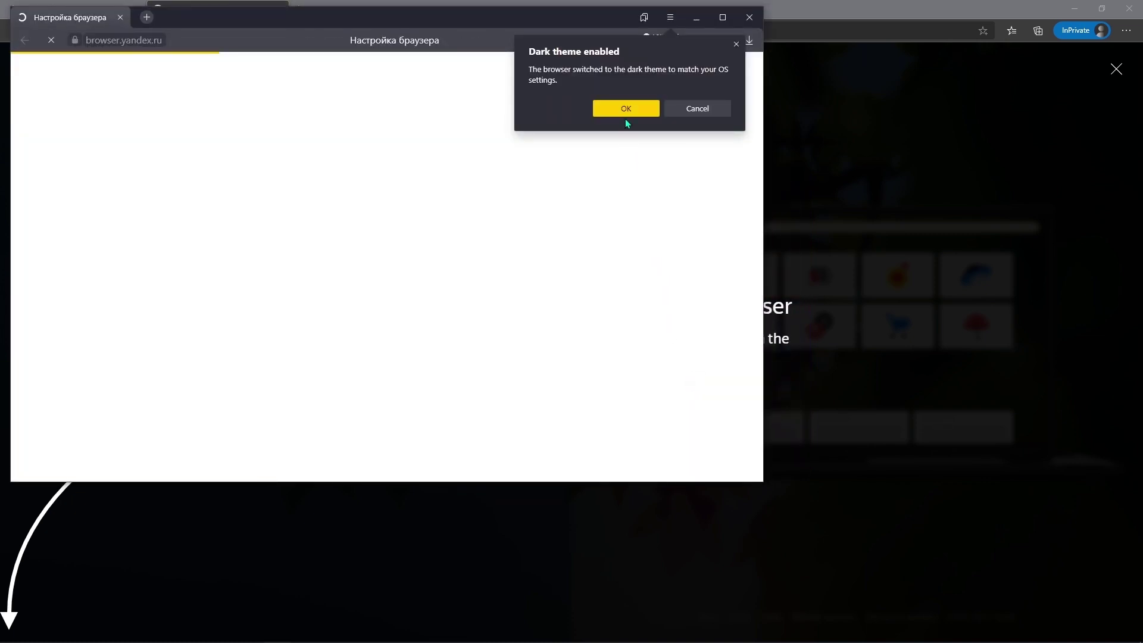
pyautogui.click(624, 108)
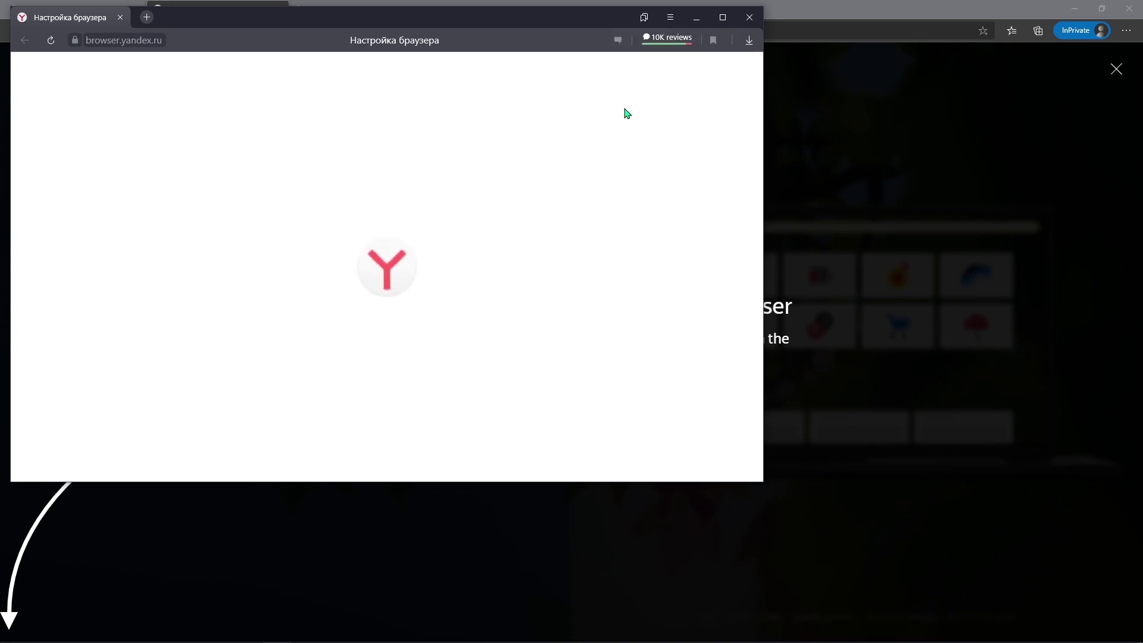
pyautogui.click(723, 18)
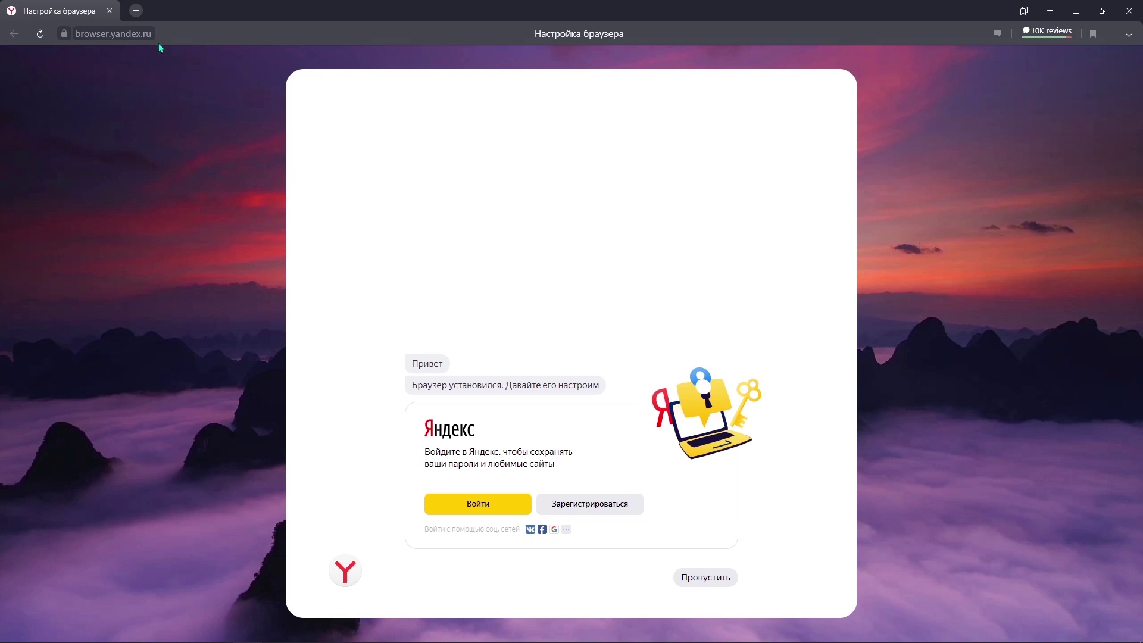
pyautogui.click(141, 12)
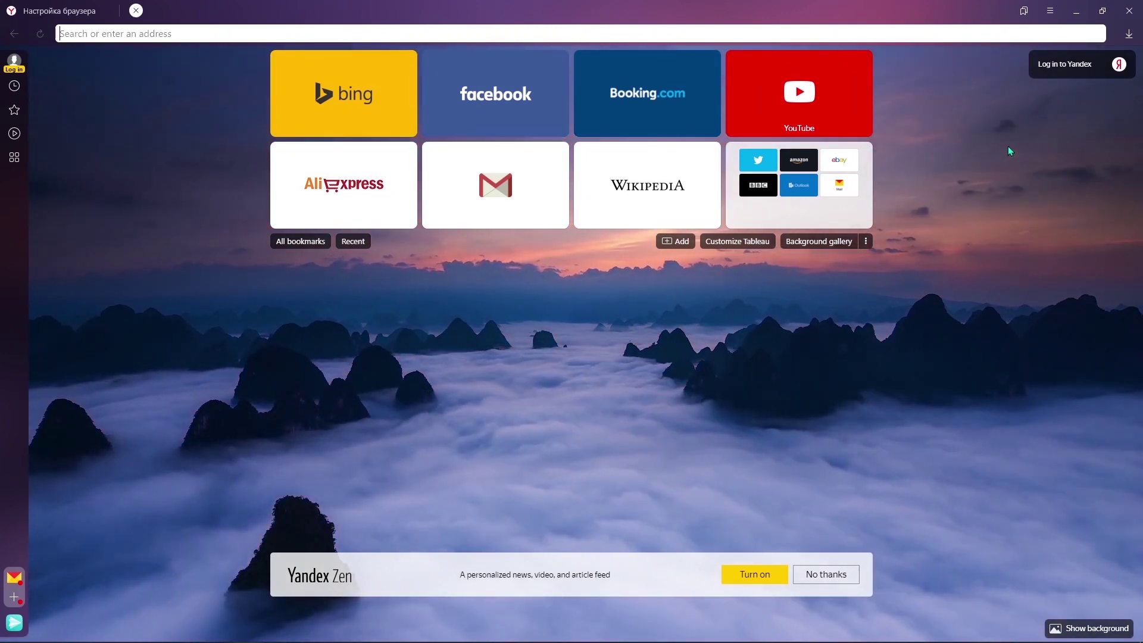
# Go to the Log in to Yandex page from the new tab page.
pyautogui.moveTo(1119, 65)
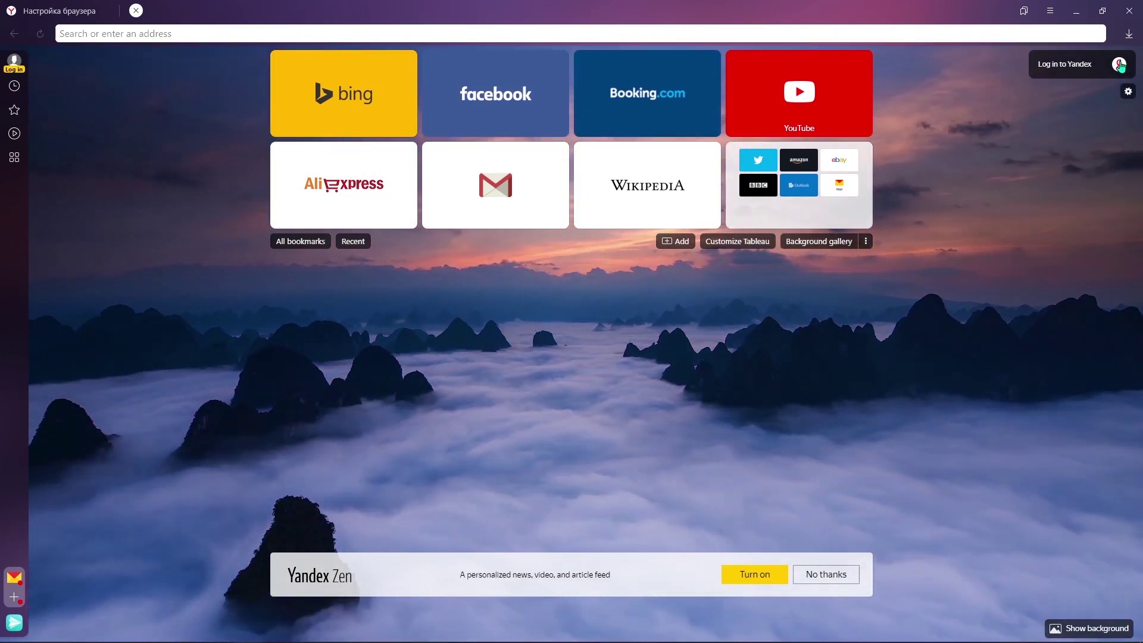
pyautogui.click(1119, 65)
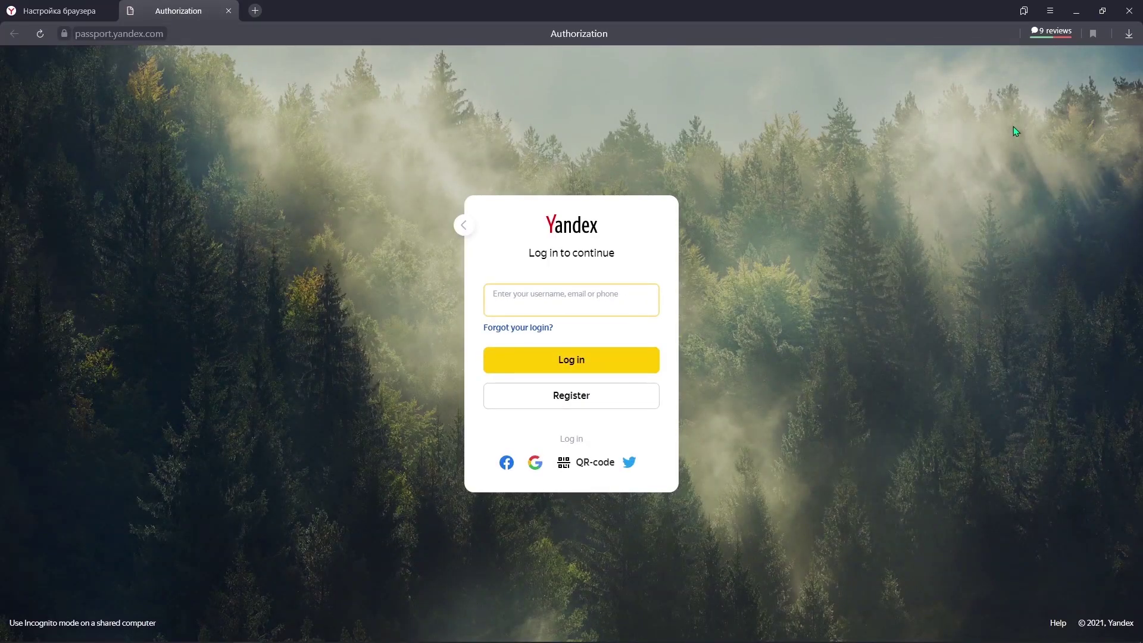
# Fill in the registration form's fields, choosing 'I don't have a mobile phone' for a security question and captcha.
pyautogui.click(570, 398)
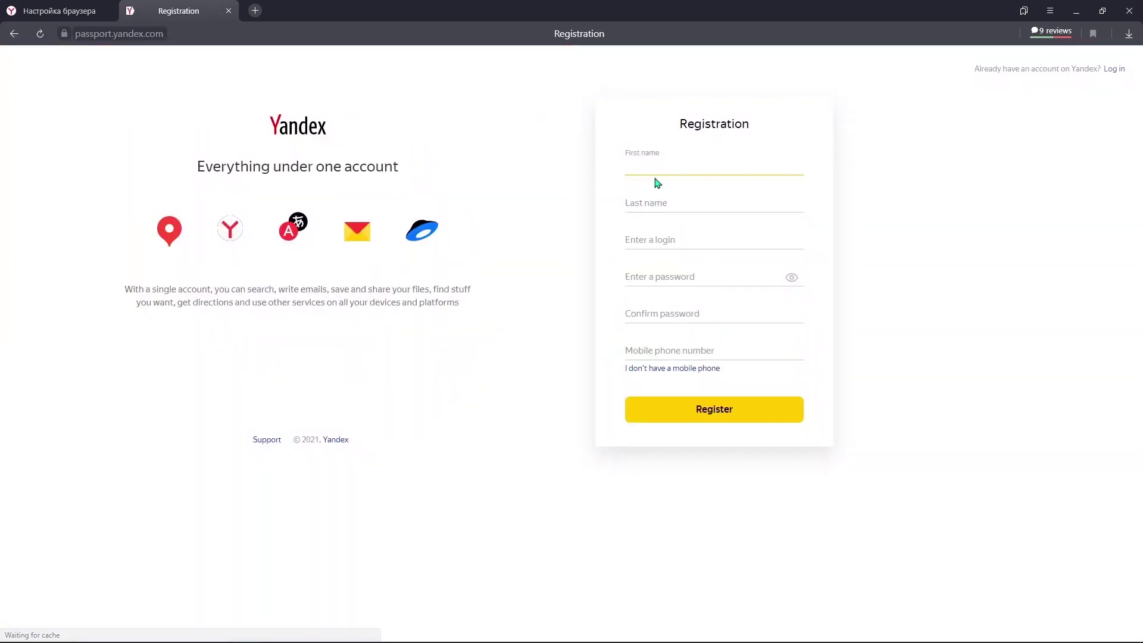
pyautogui.click(658, 203)
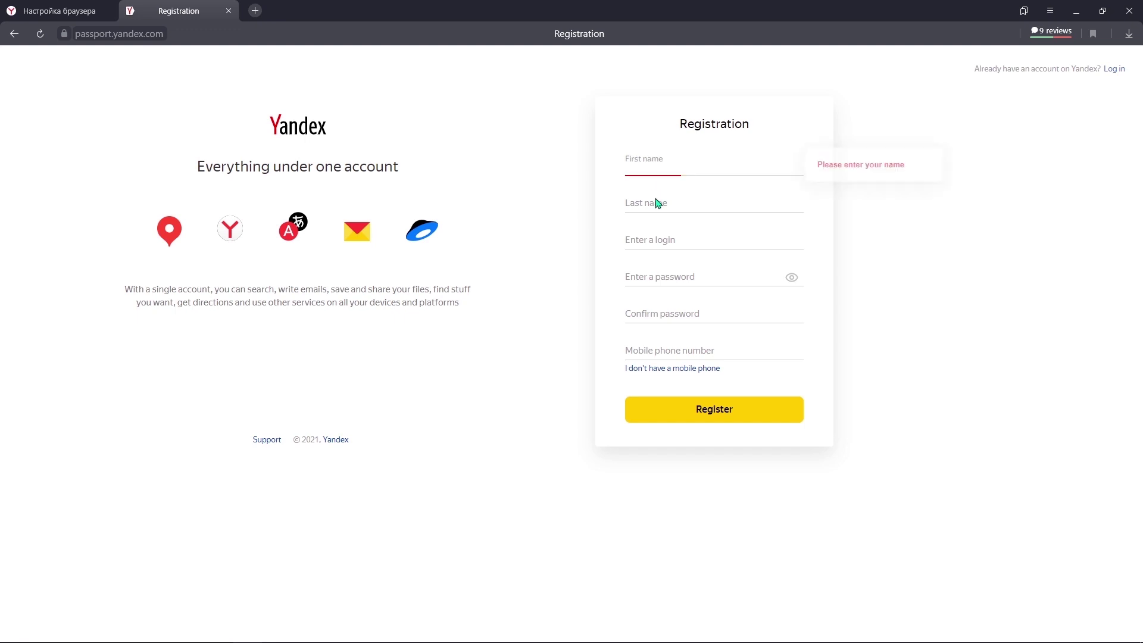
pyautogui.click(658, 240)
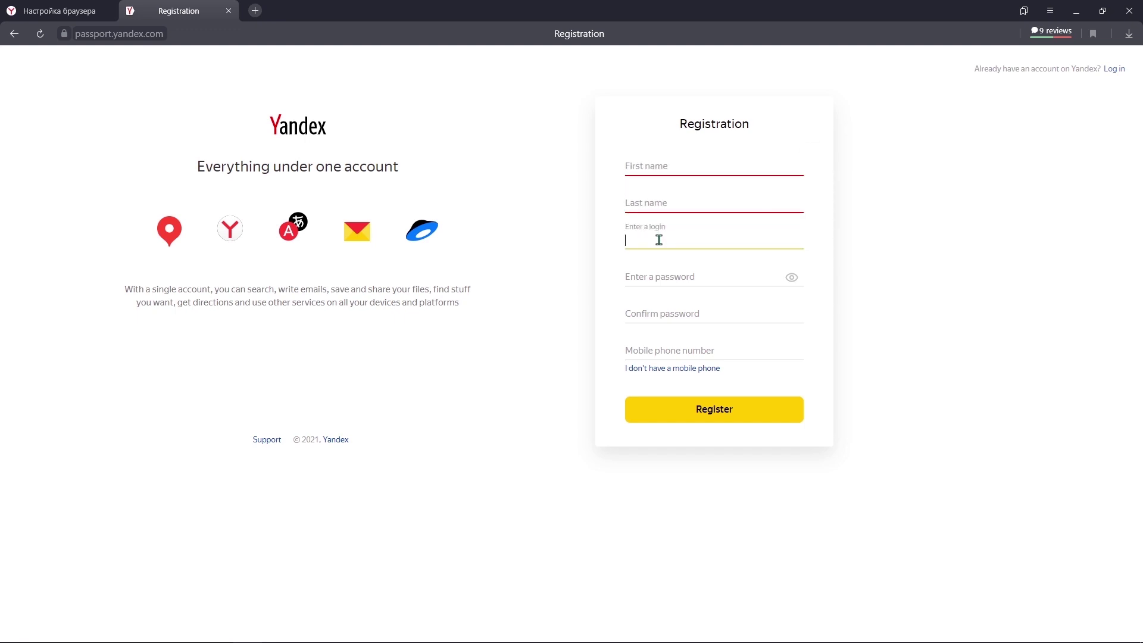
pyautogui.click(661, 279)
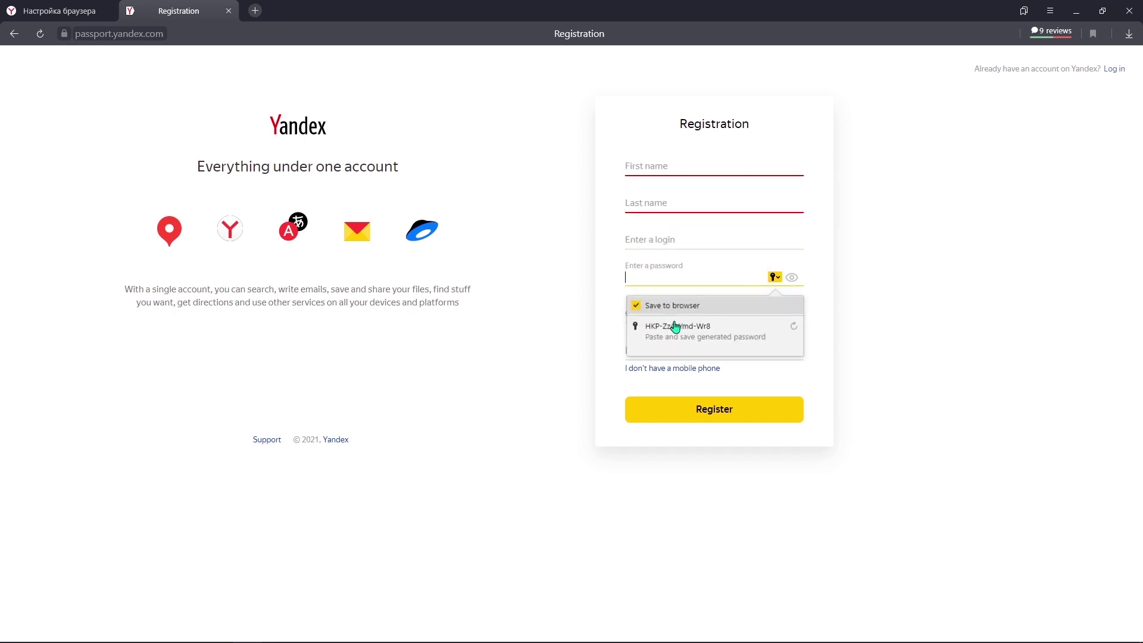
pyautogui.click(604, 373)
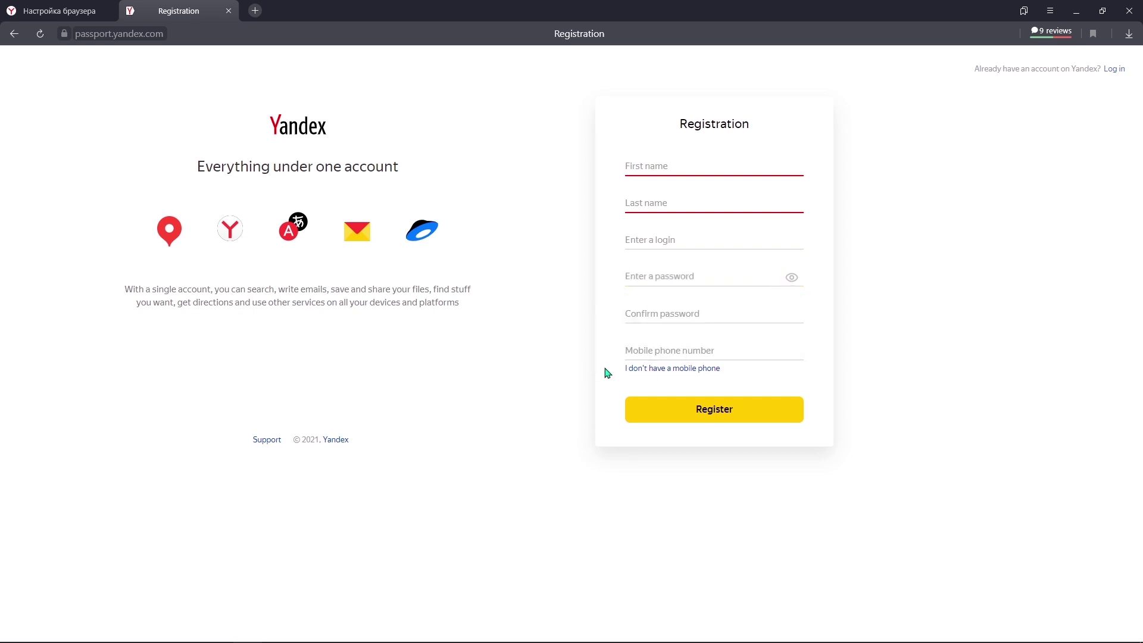
pyautogui.click(669, 347)
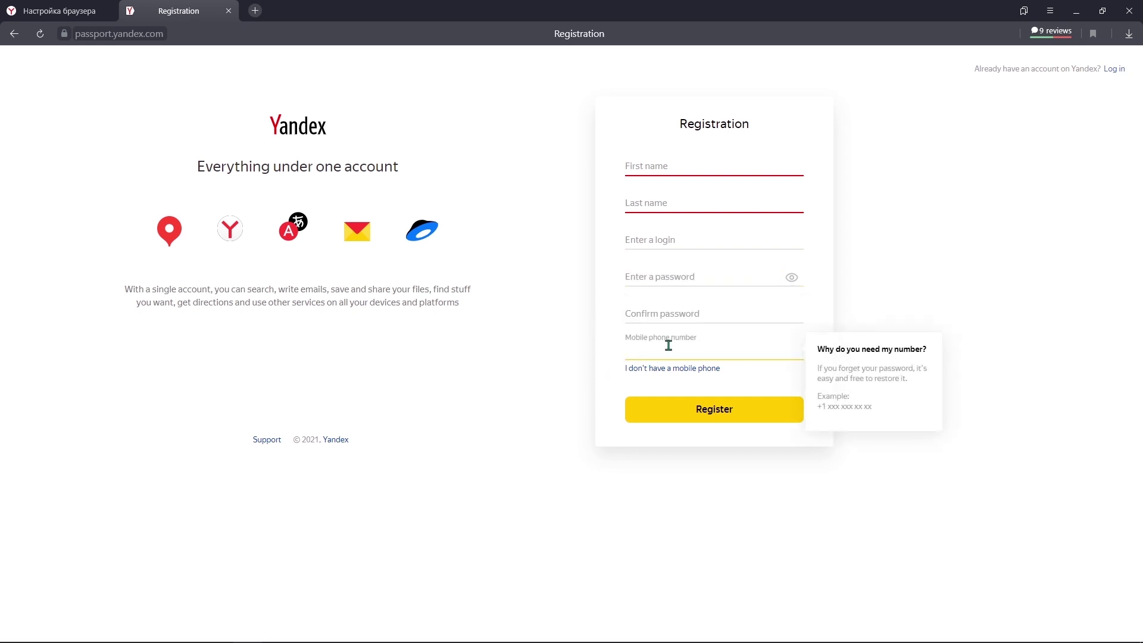
pyautogui.click(702, 369)
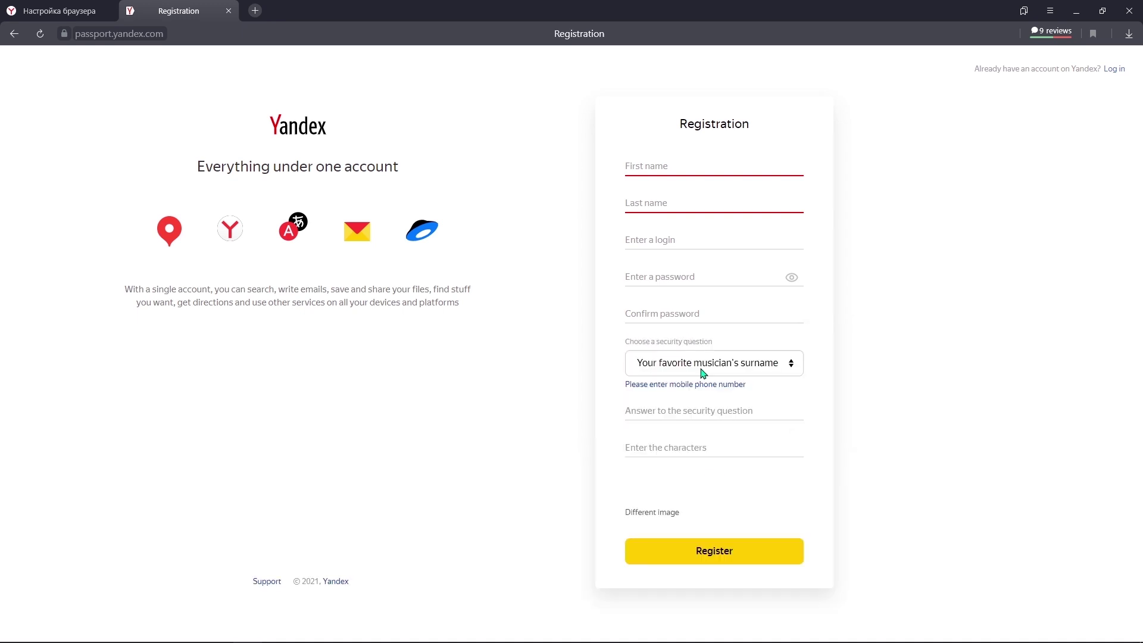
pyautogui.click(685, 411)
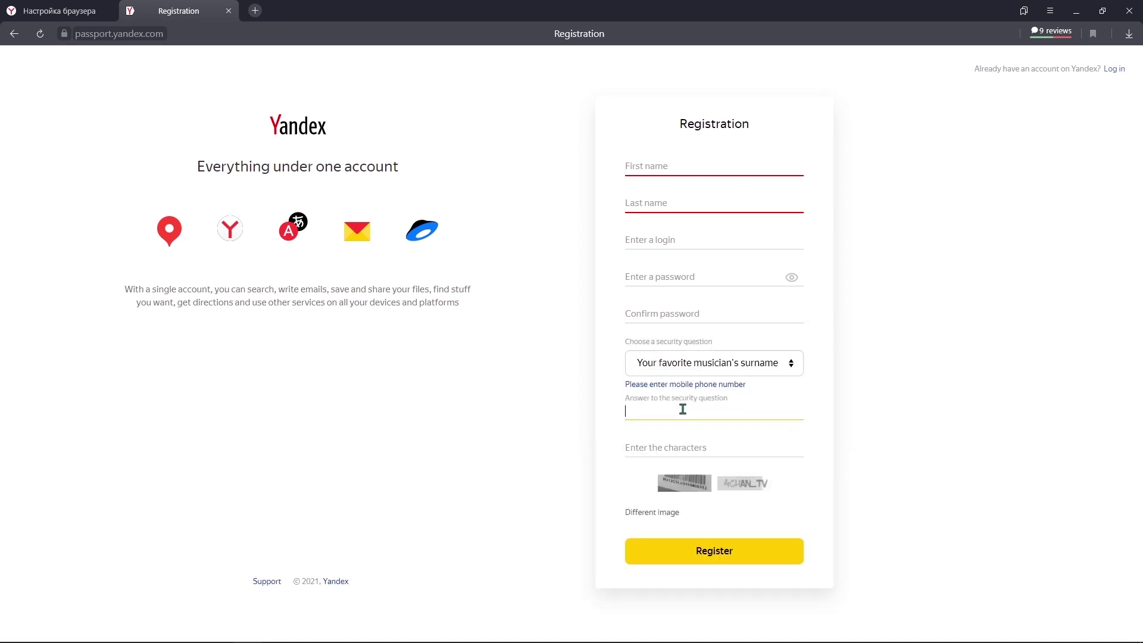
pyautogui.click(680, 451)
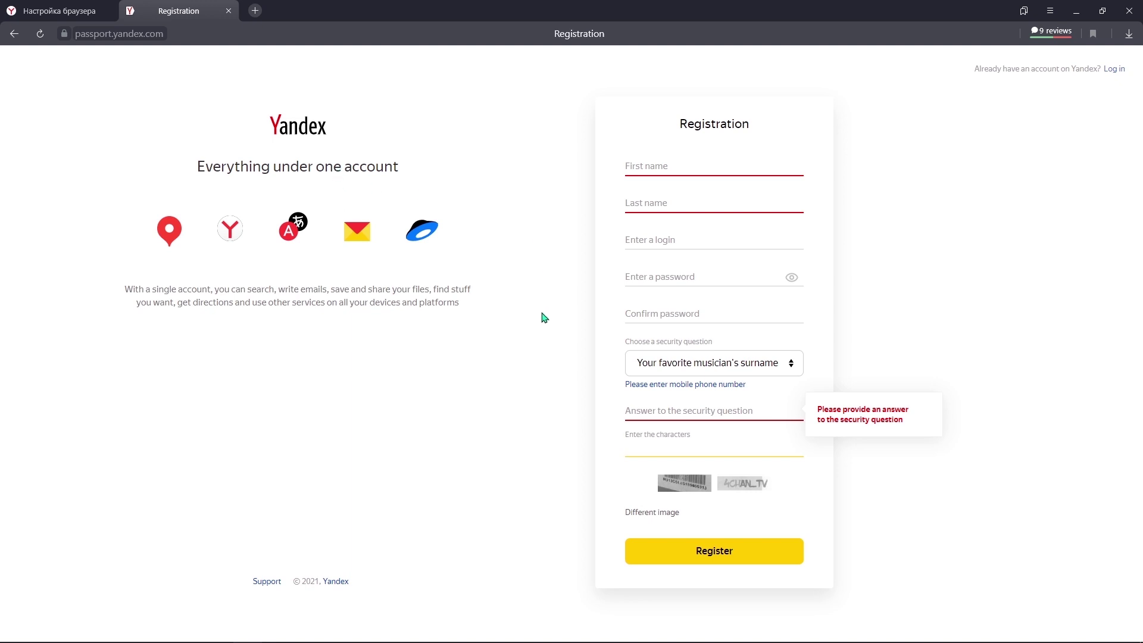
# Log in with the existing account's username and password.
pyautogui.click(1112, 73)
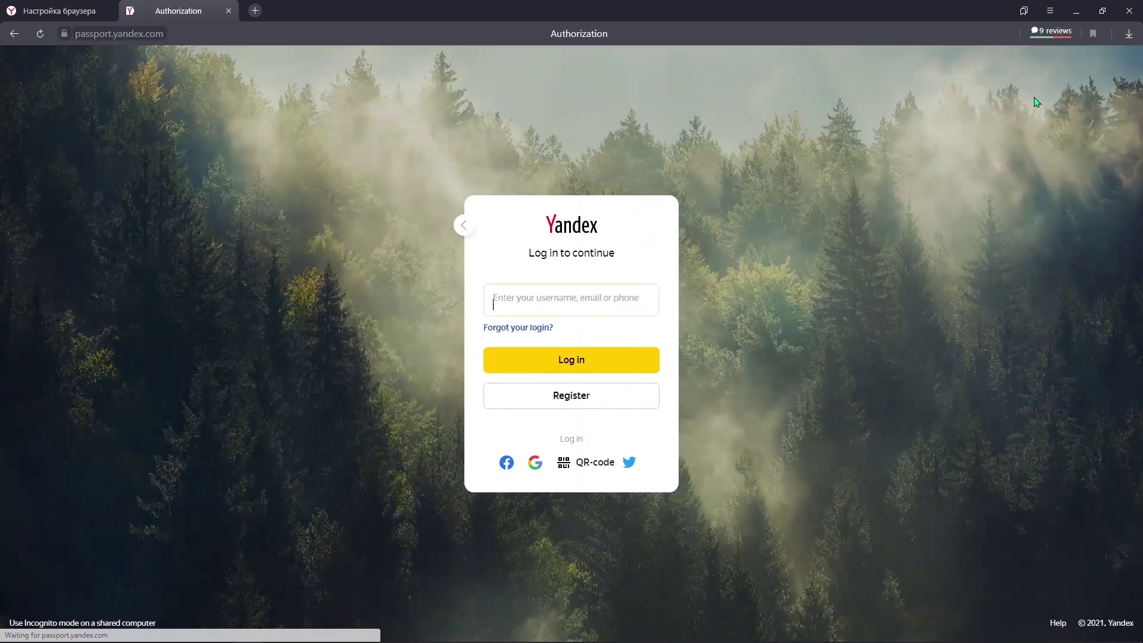
pyautogui.write('mohitx7')
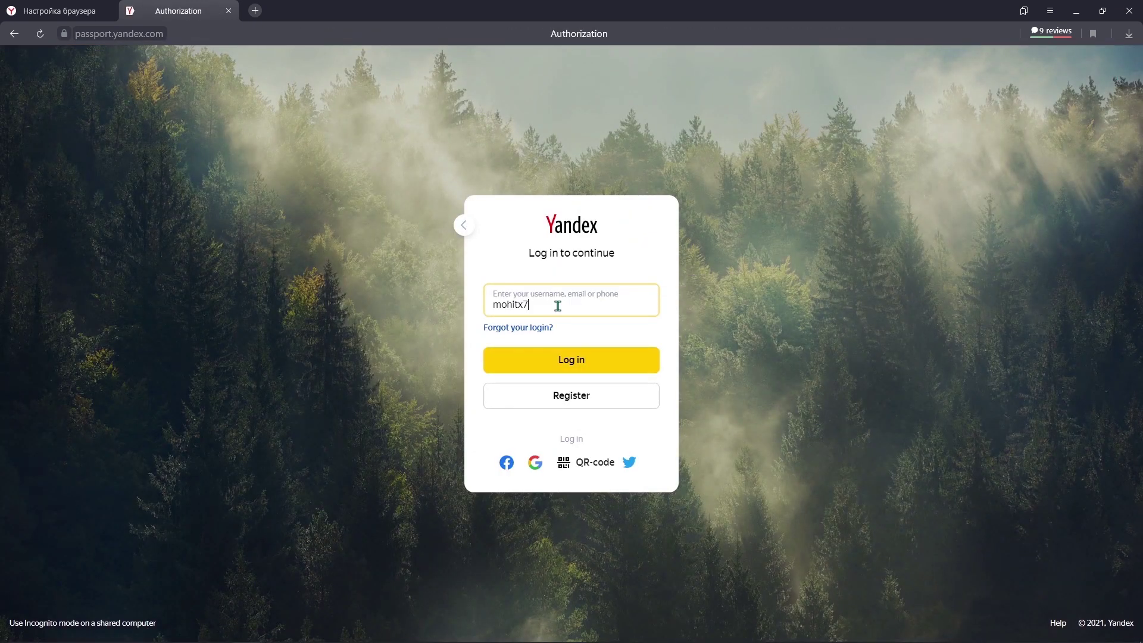
pyautogui.press('Return')
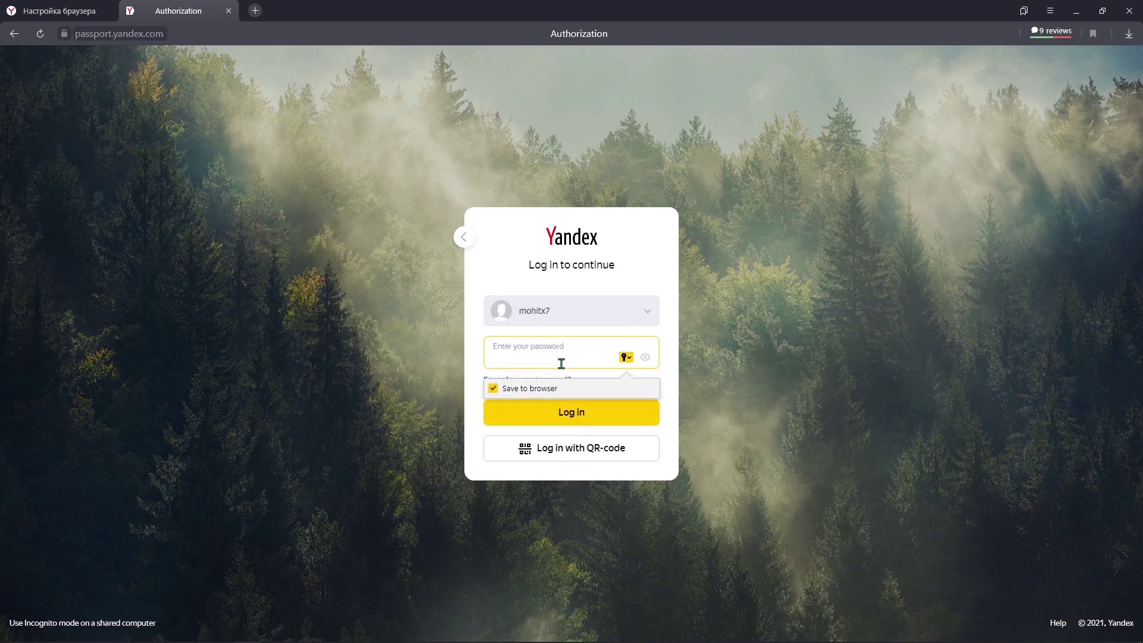
pyautogui.write('•••')
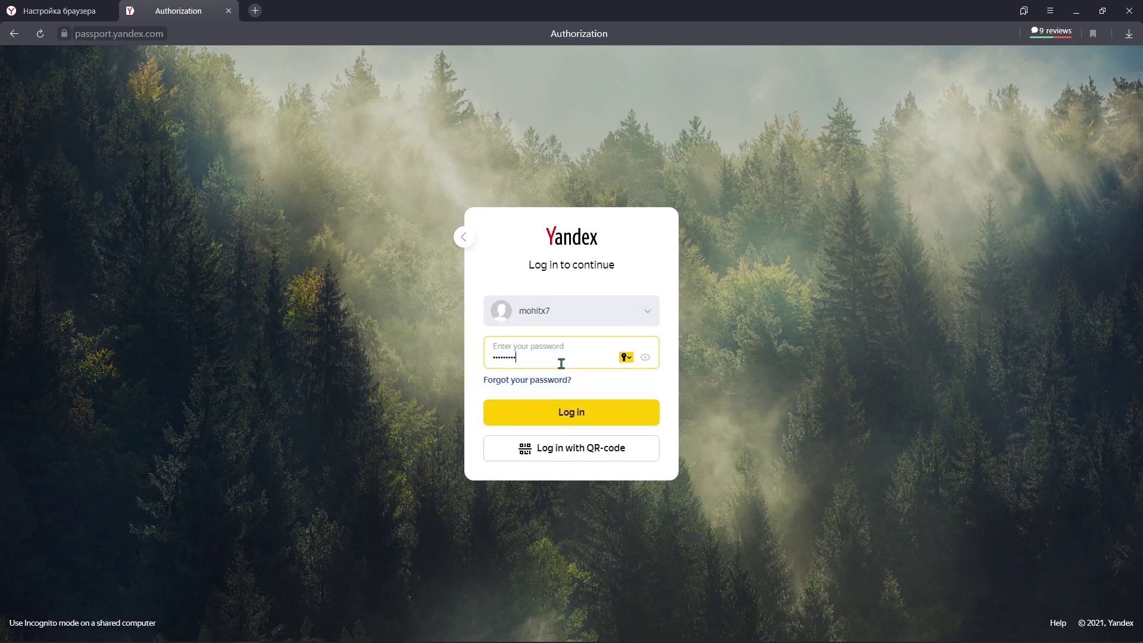
pyautogui.press('Return')
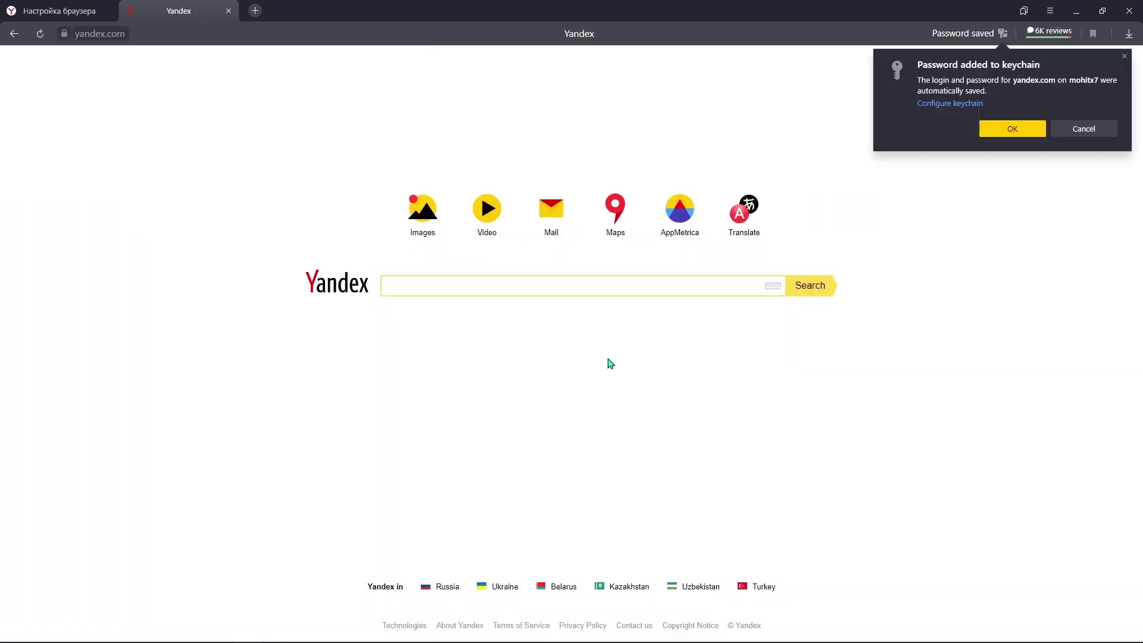
# Confirm the 'Password added to keychain' popup with OK.
pyautogui.click(1013, 129)
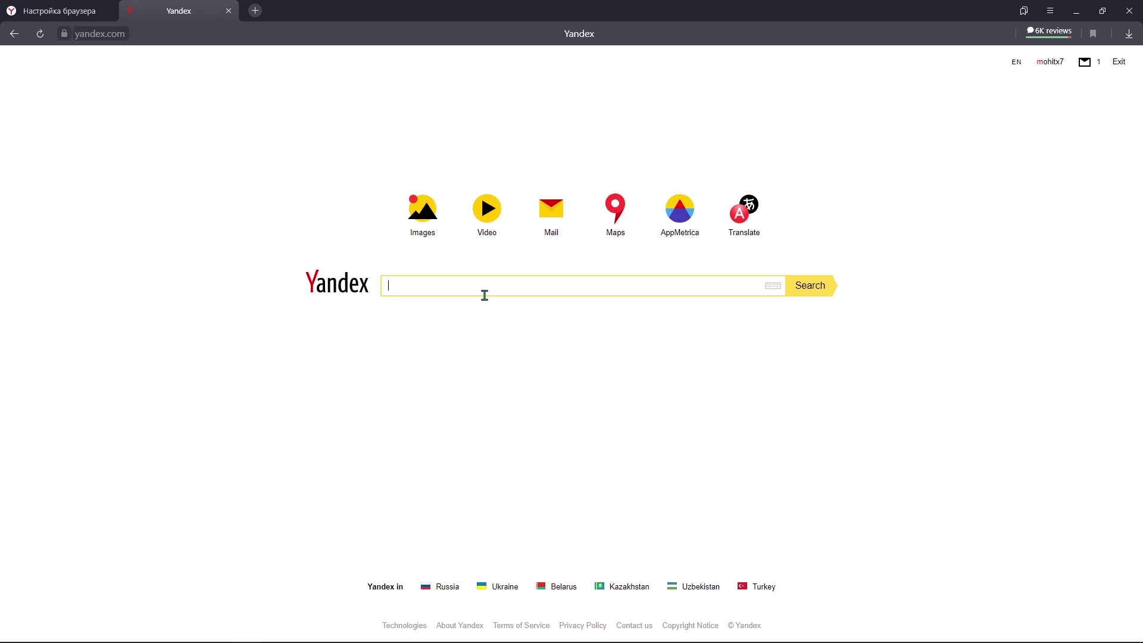
# Search Yandex for the author's name plus 'NITROGEN ON CHEMICAL TANKERS'.
pyautogui.write('a')
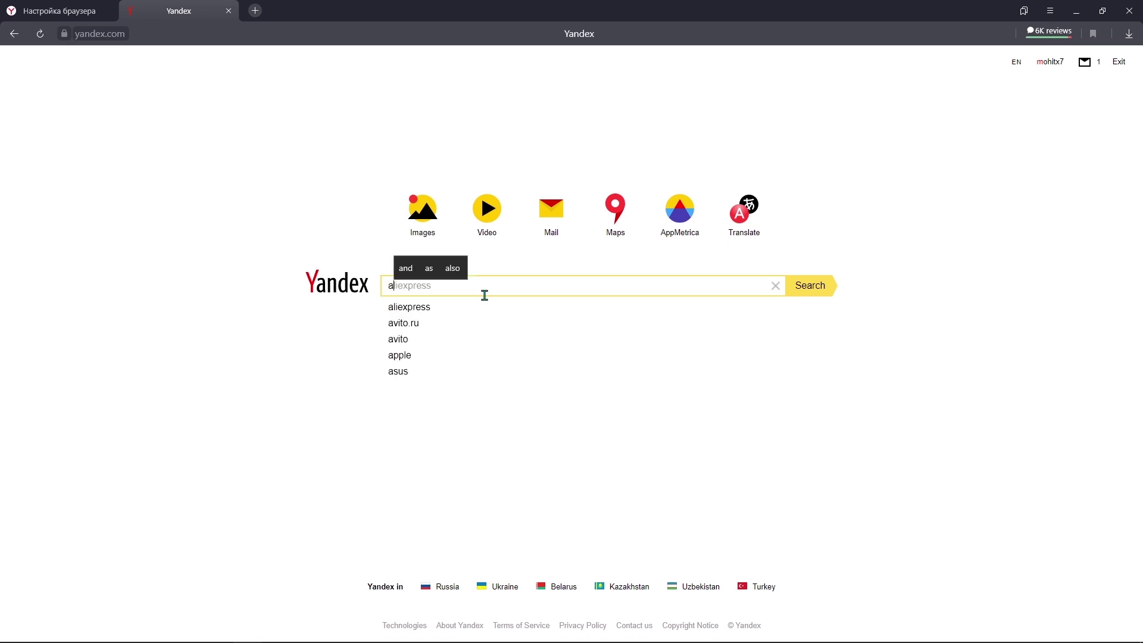
pyautogui.write('jit vadakayil')
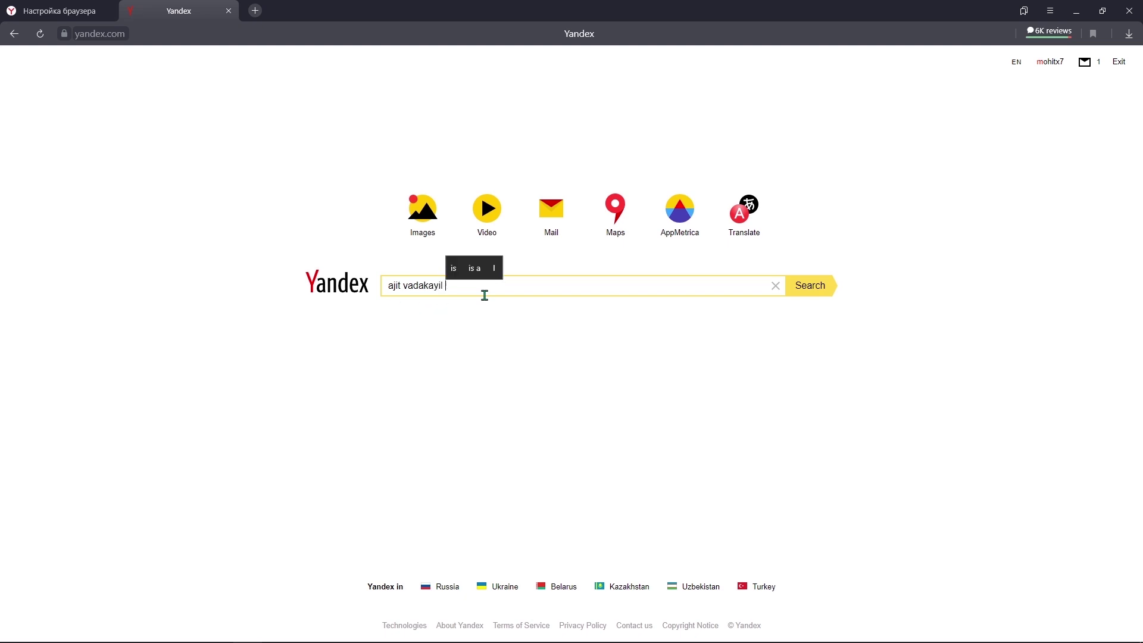
pyautogui.write(' nitro')
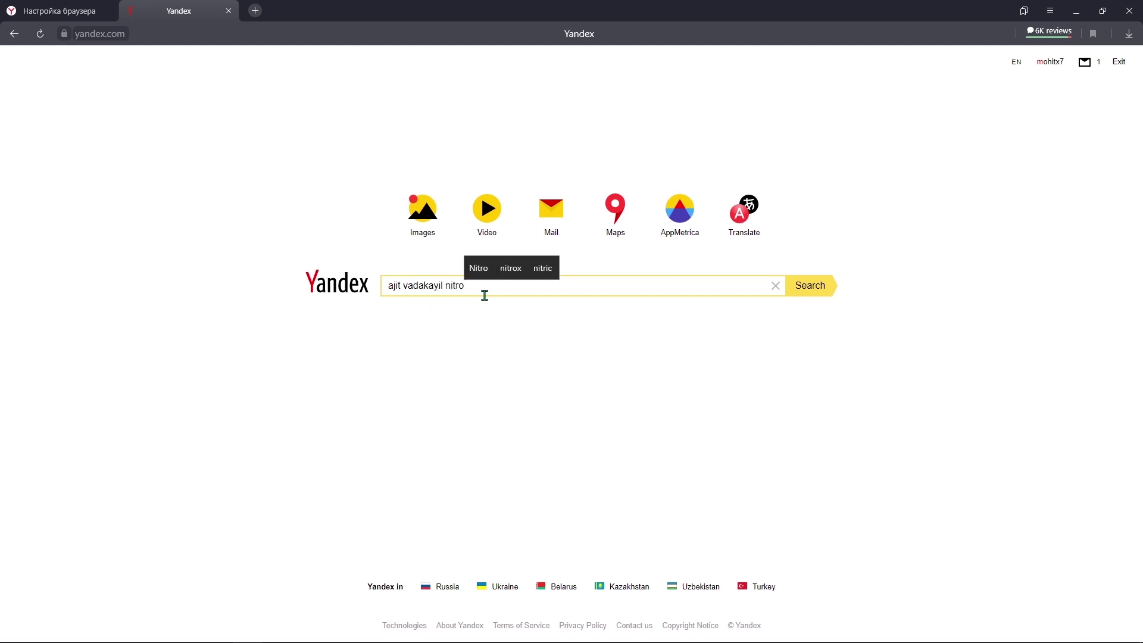
pyautogui.write('gen')
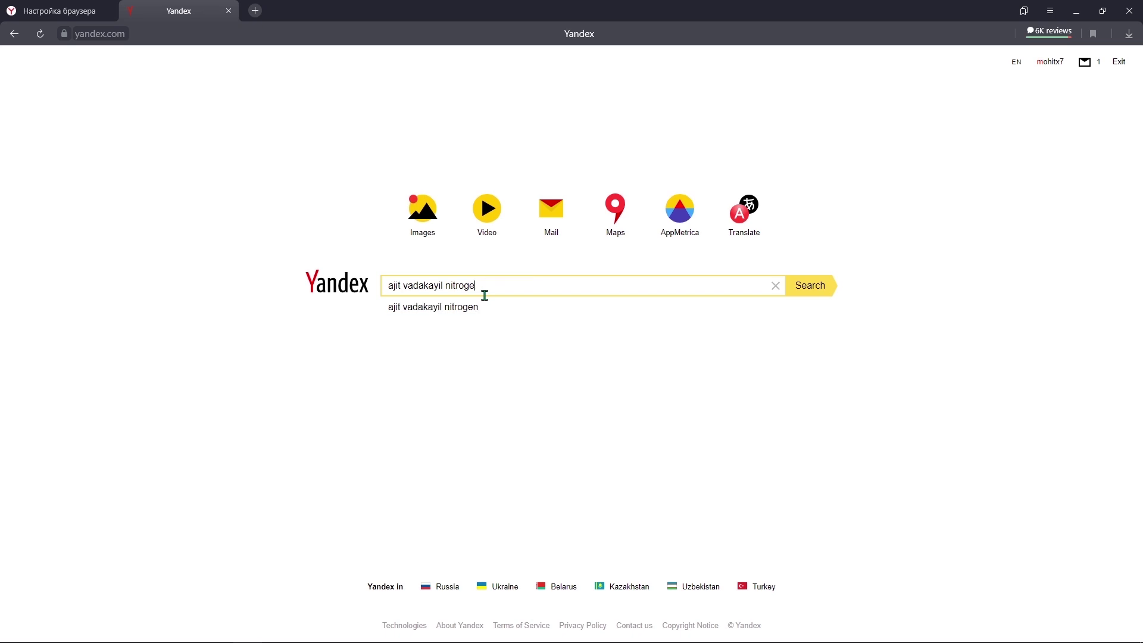
pyautogui.press('BackSpace')
pyautogui.press('BackSpace')
pyautogui.press('BackSpace')
pyautogui.press('BackSpace')
pyautogui.press('BackSpace')
pyautogui.press('BackSpace')
pyautogui.press('BackSpace')
pyautogui.write('NITROGEN ON CHEMICAL TANKERS')
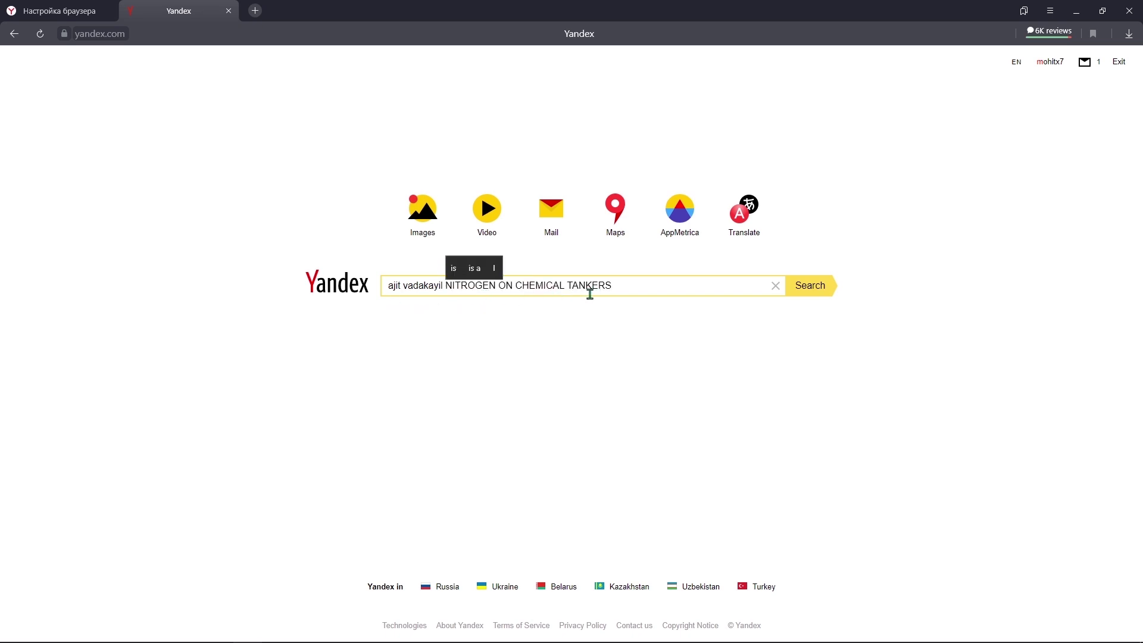
pyautogui.click(803, 290)
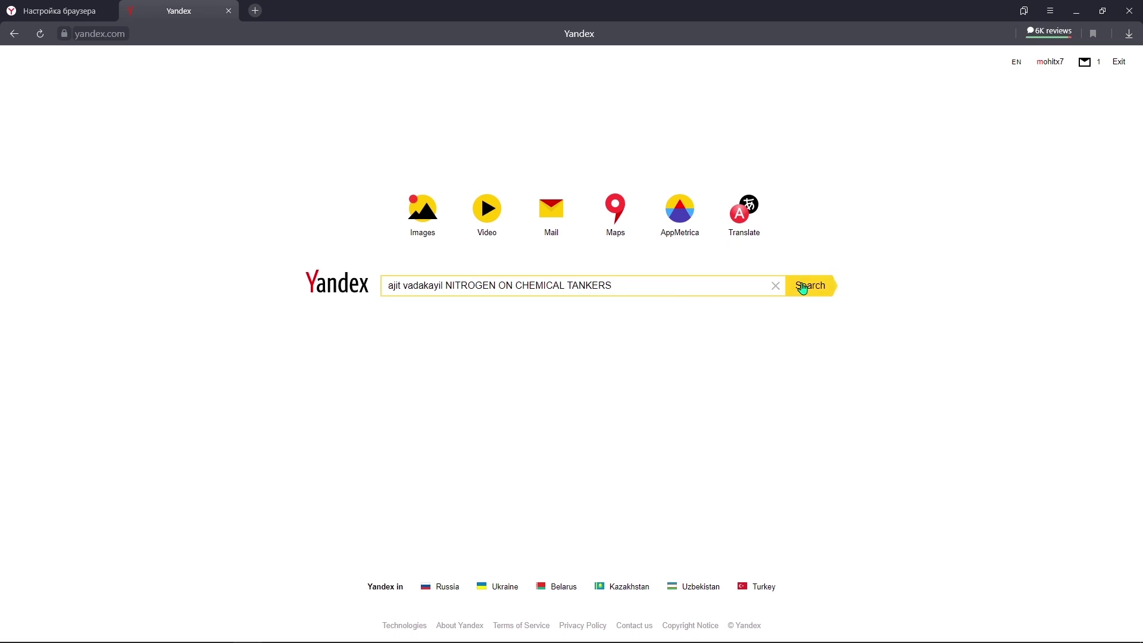
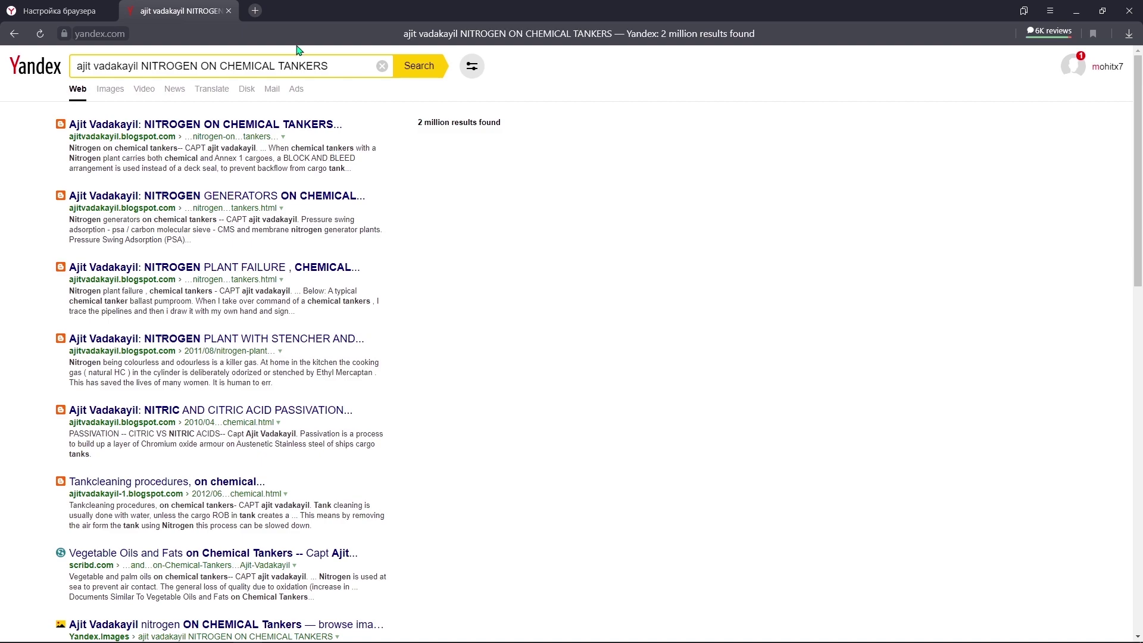
# Open a new tab on the Yandex start page, leaving the chemical tankers results open.
pyautogui.click(255, 11)
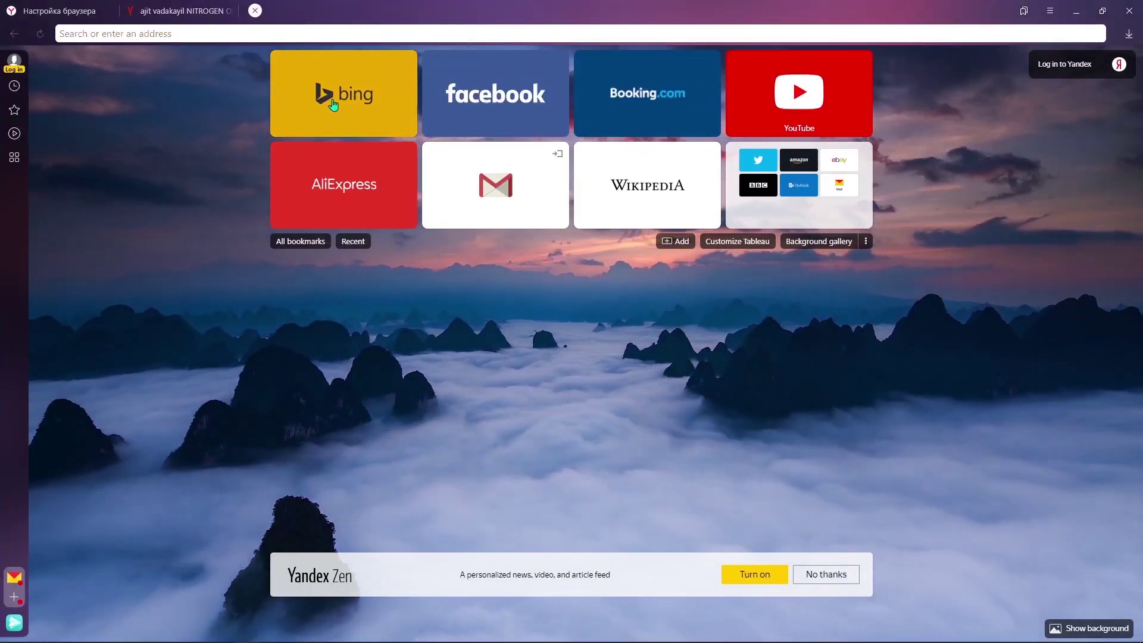
# Search Bing for 'NITROGEN ON CHEMICAL TANKERS ajit vadakayil', then open another new tab.
pyautogui.click(332, 101)
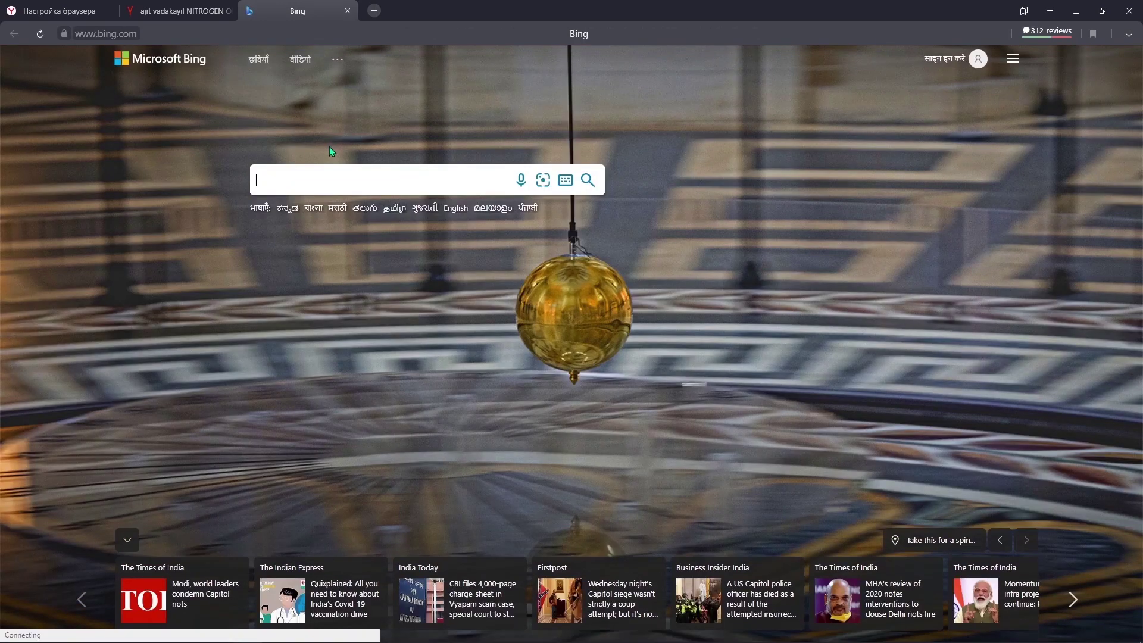
pyautogui.write('NITROGEN ON CHEMICAL TANKERS')
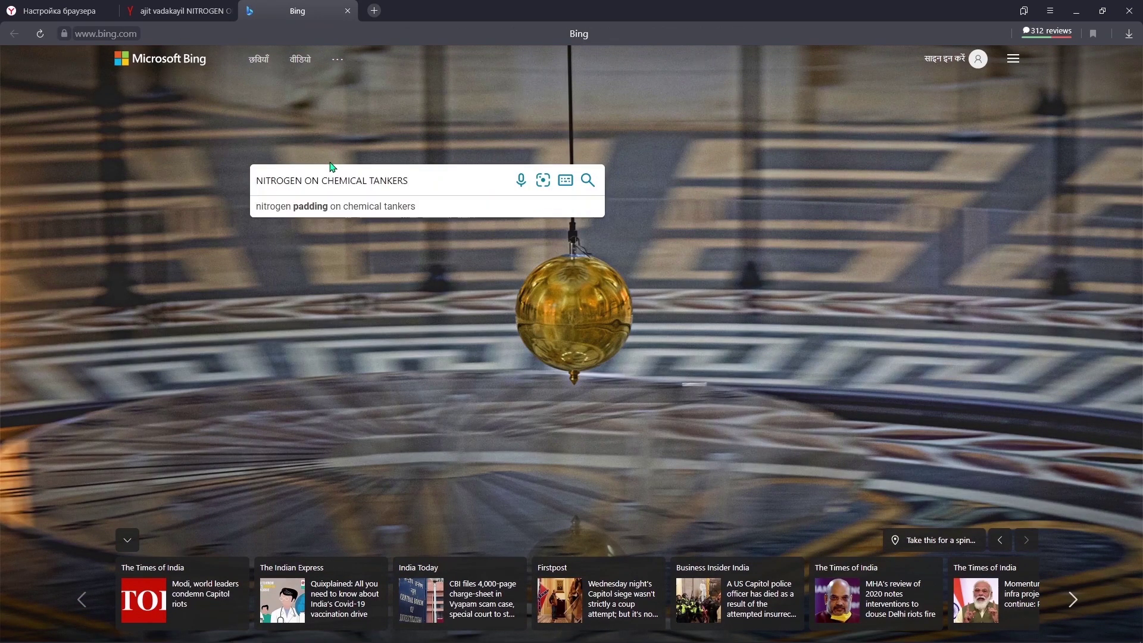
pyautogui.write('aj')
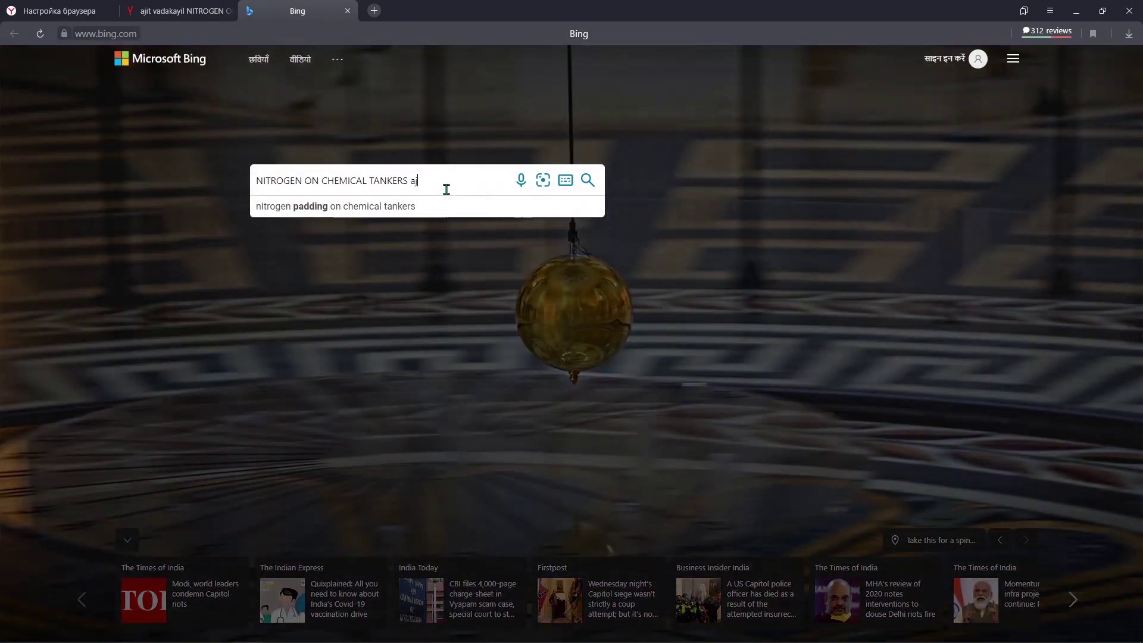
pyautogui.write('it vadakayil')
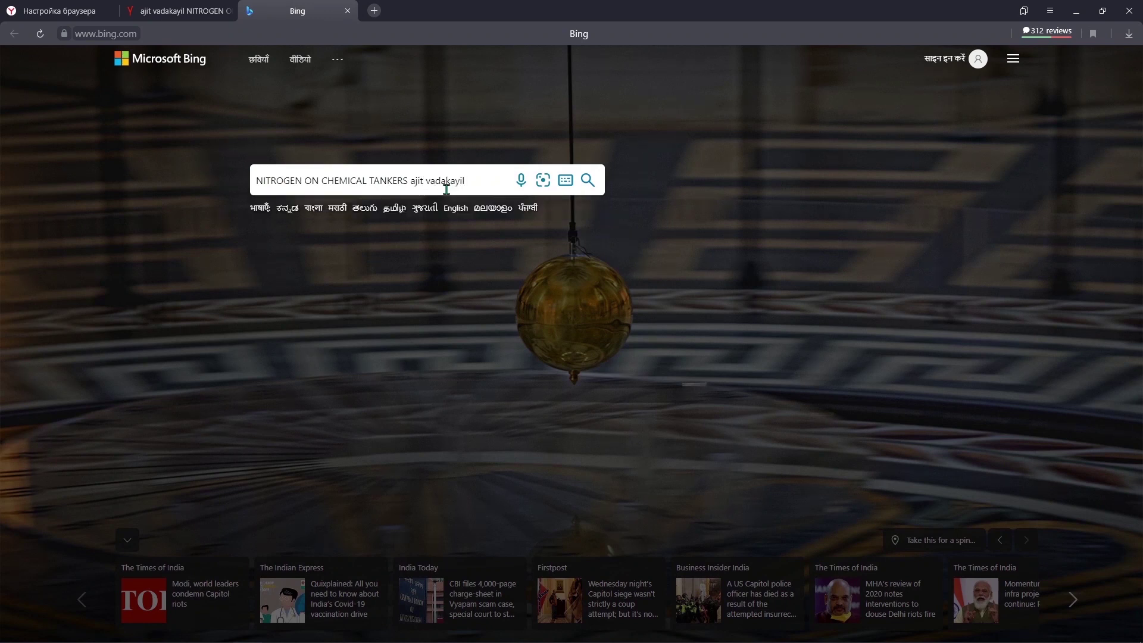
pyautogui.press('Return')
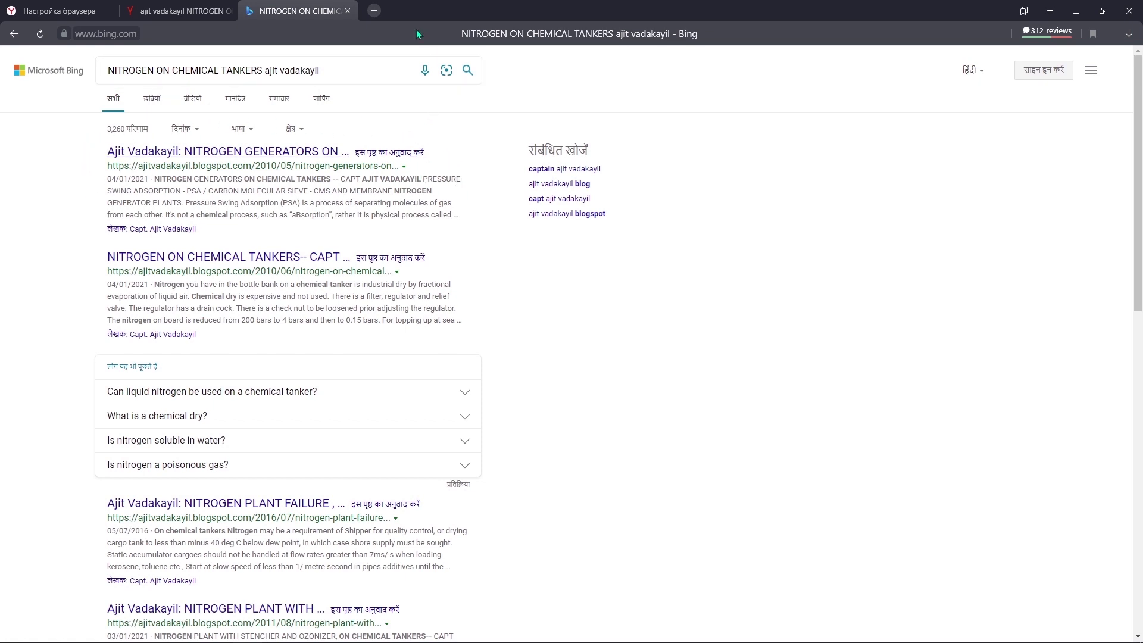
pyautogui.click(374, 12)
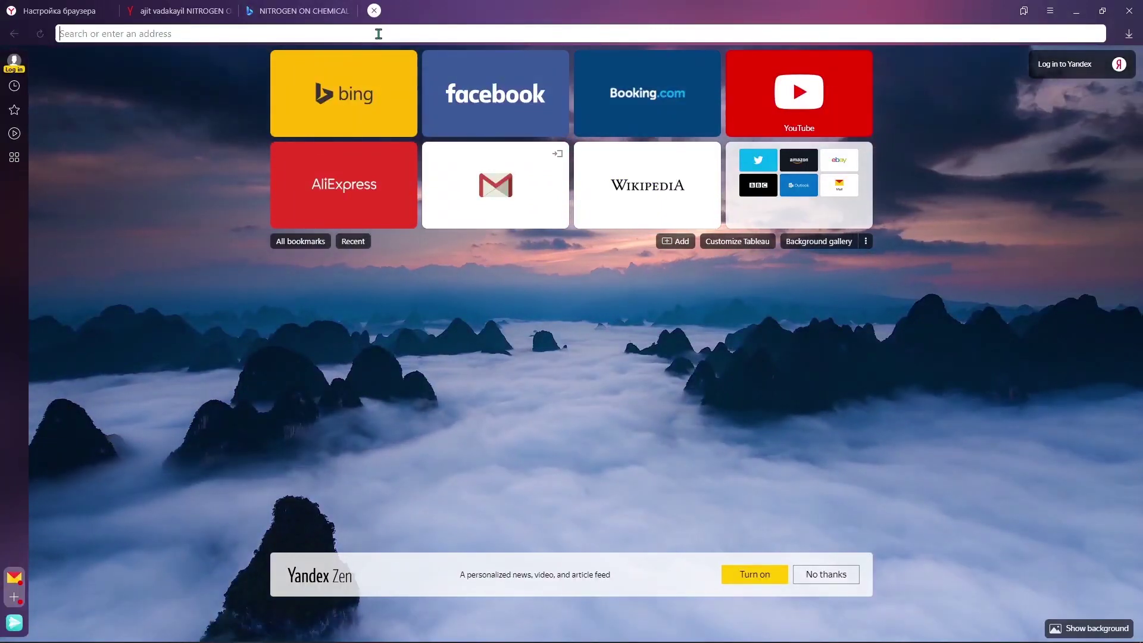
# Go to yahoo.com, search 'NITROGEN ON CHEMICAL TANKERS ajit vadakayil', and scroll the results.
pyautogui.write('yahoo')
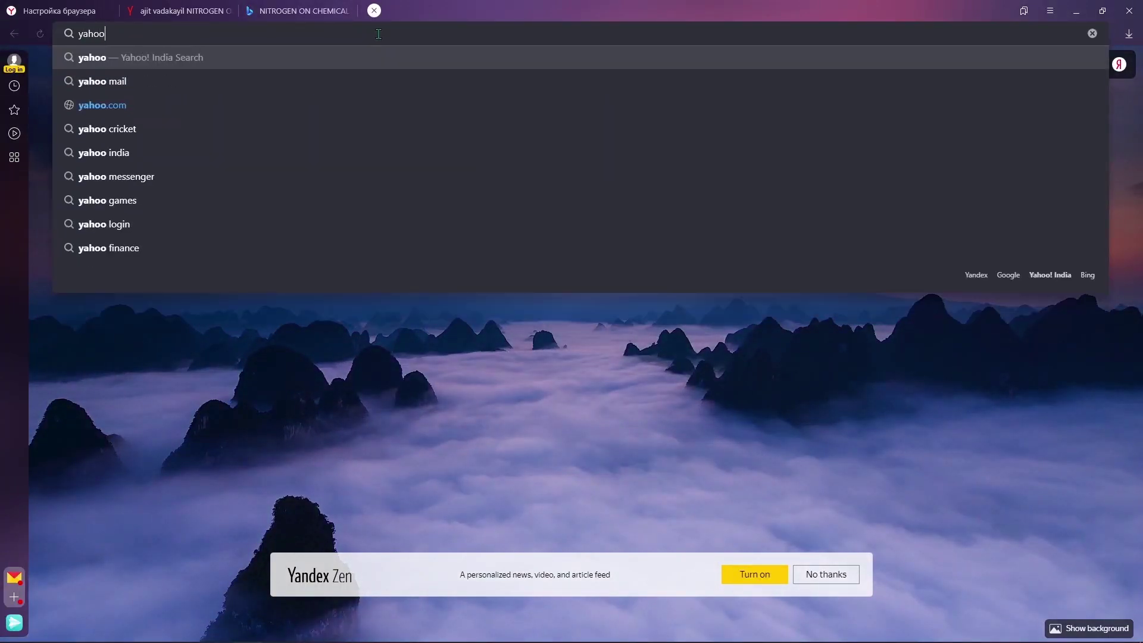
pyautogui.write('.com')
pyautogui.press('Return')
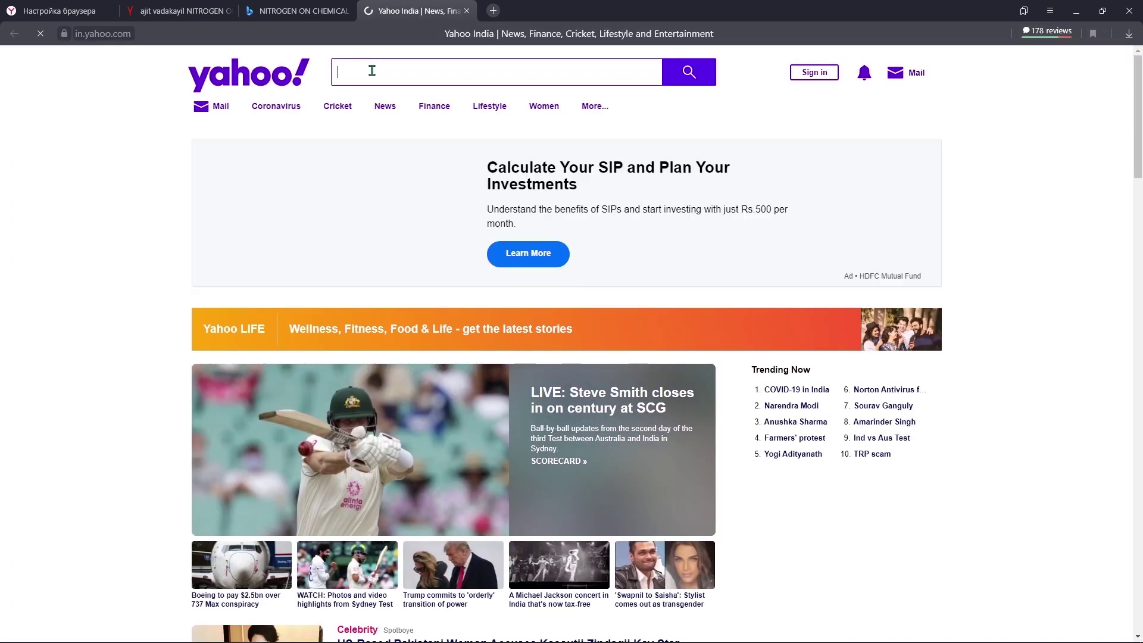
pyautogui.click(371, 70)
pyautogui.write('NITROGEN ON CHEMICAL TANKERS')
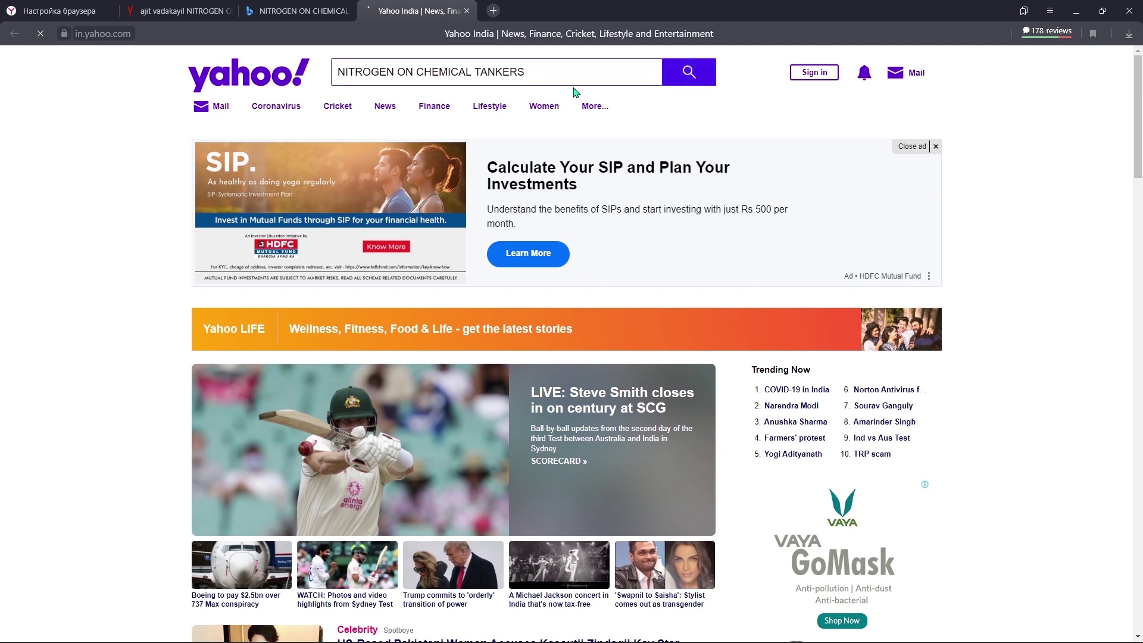
pyautogui.write('ajit vadakayil')
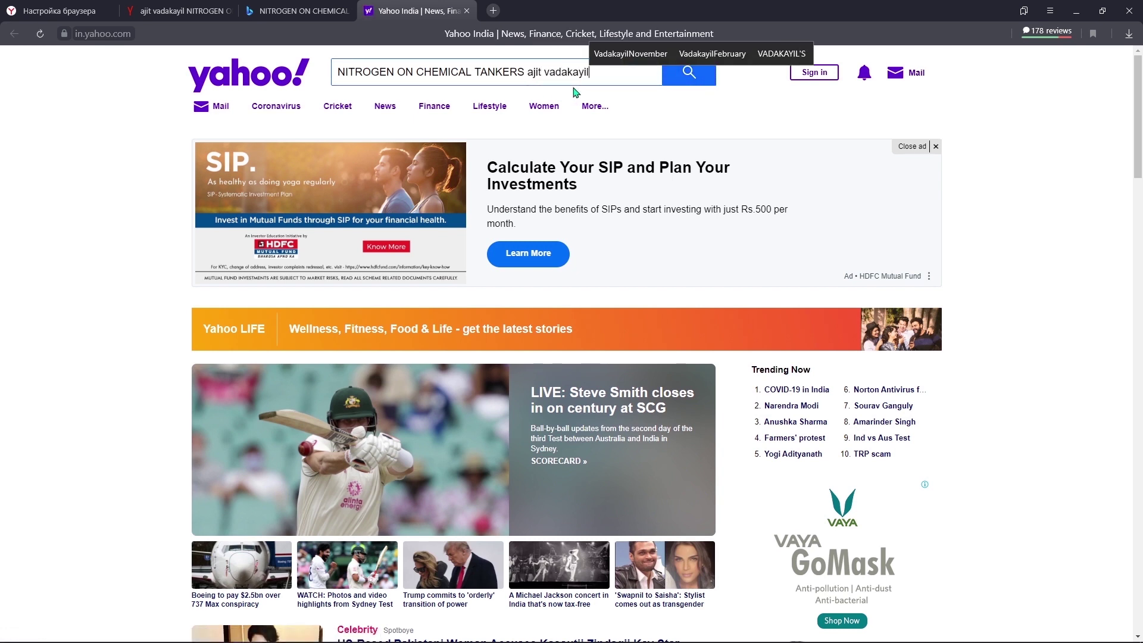
pyautogui.press('Return')
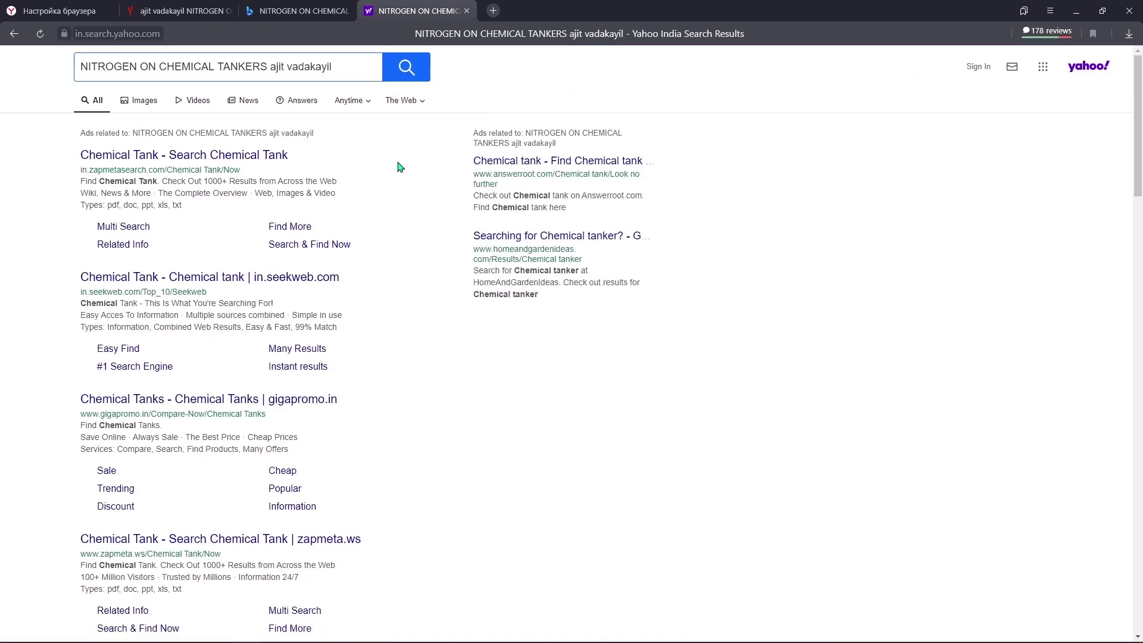
pyautogui.scroll(-4, 380, 204)
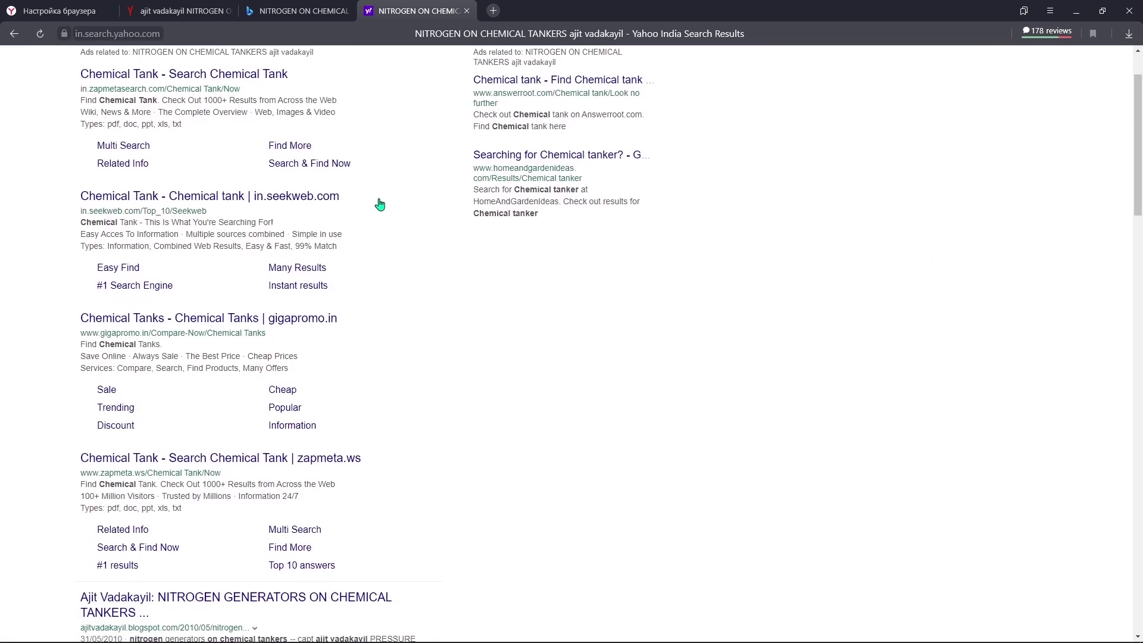
pyautogui.scroll(-2, 381, 220)
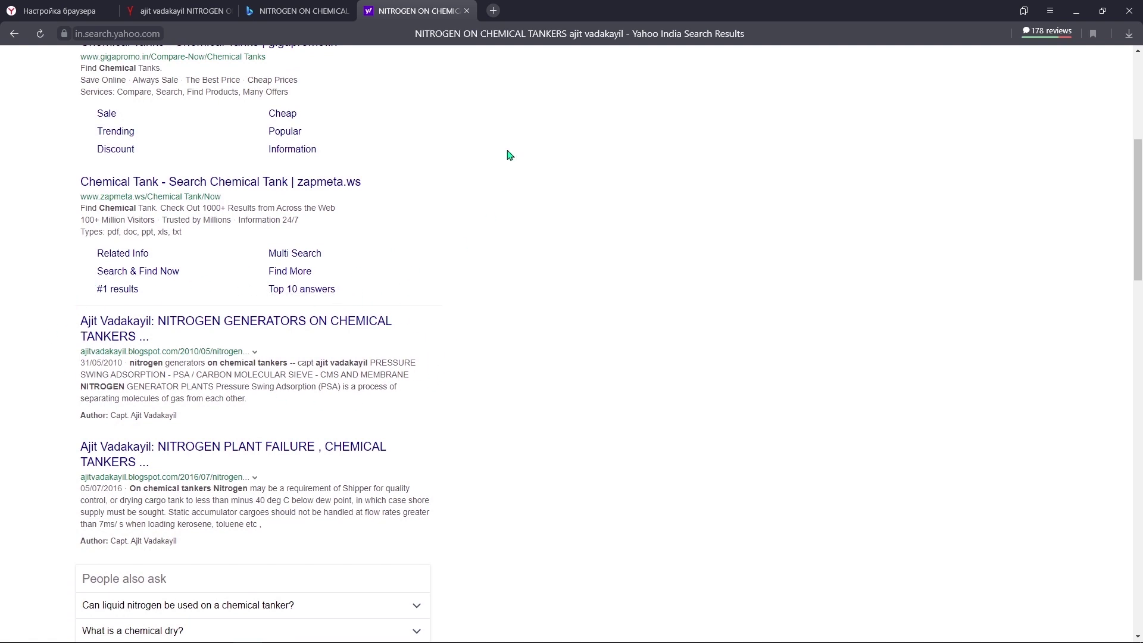
# In a fifth tab, search Google for 'NITROGEN ON CHEMICAL TANKERS ajit vadakayil'.
pyautogui.click(493, 11)
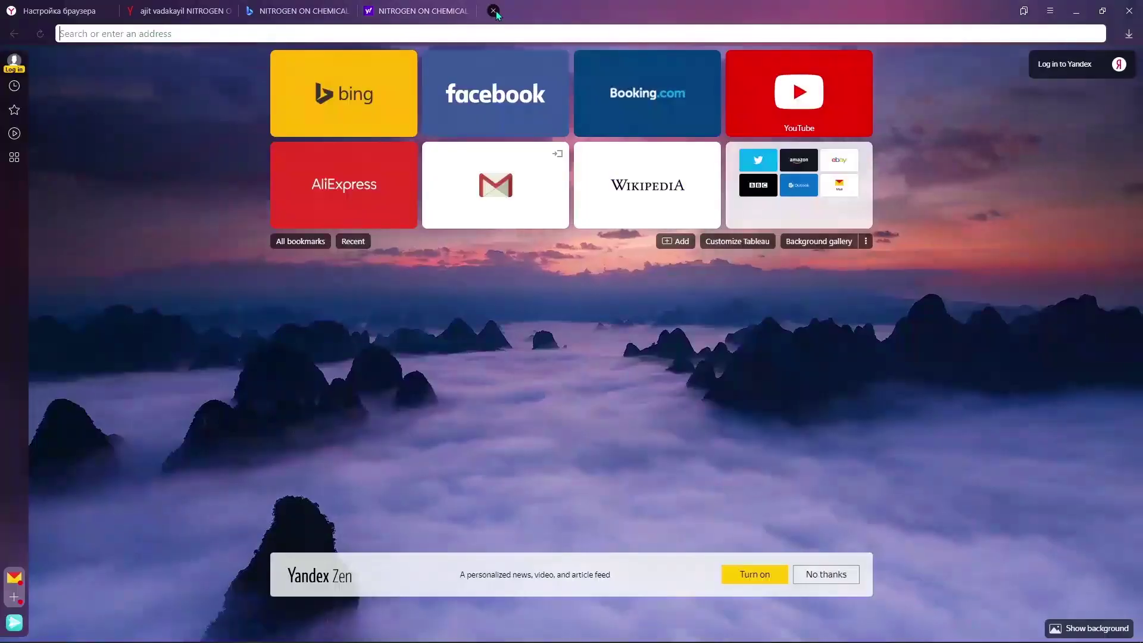
pyautogui.write('google.com')
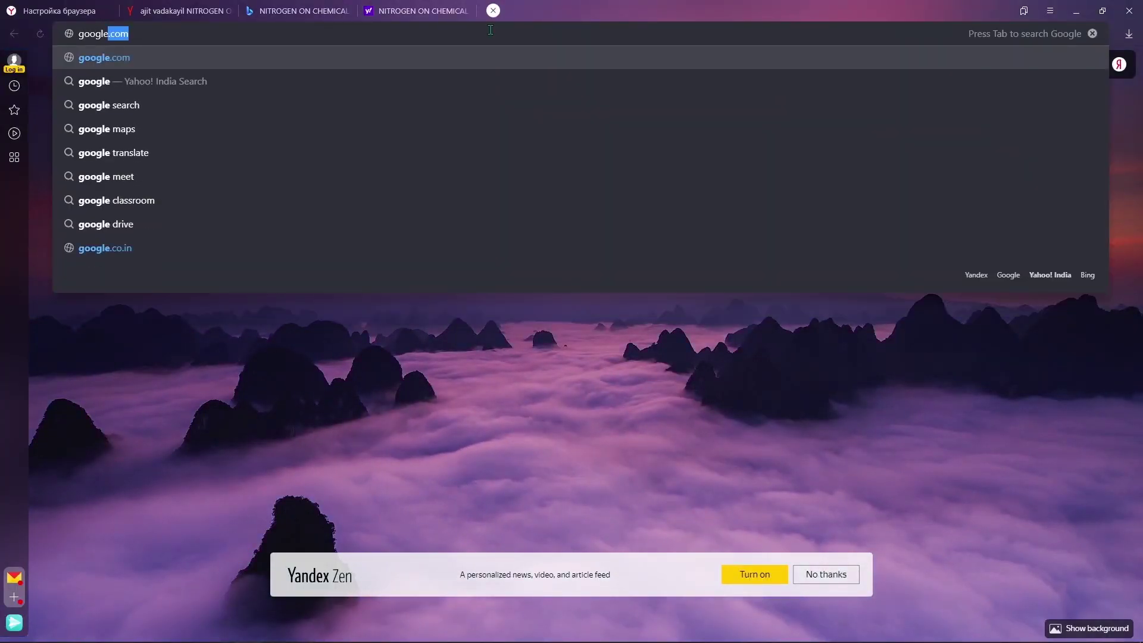
pyautogui.press('Return')
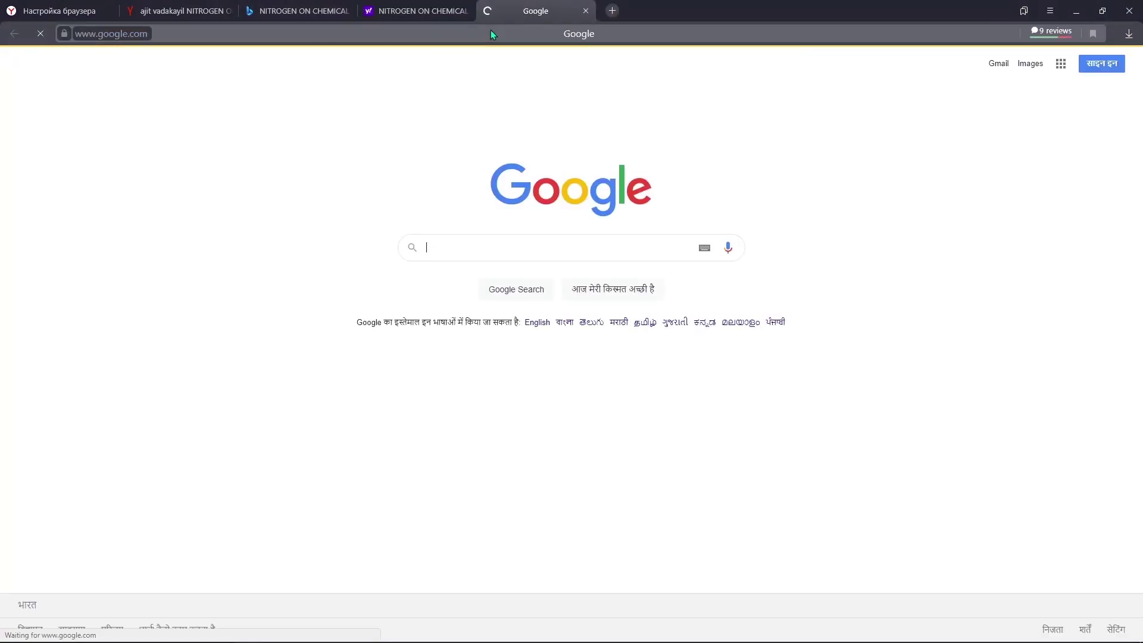
pyautogui.write('NITROGEN ON CHEMICAL TANKERS')
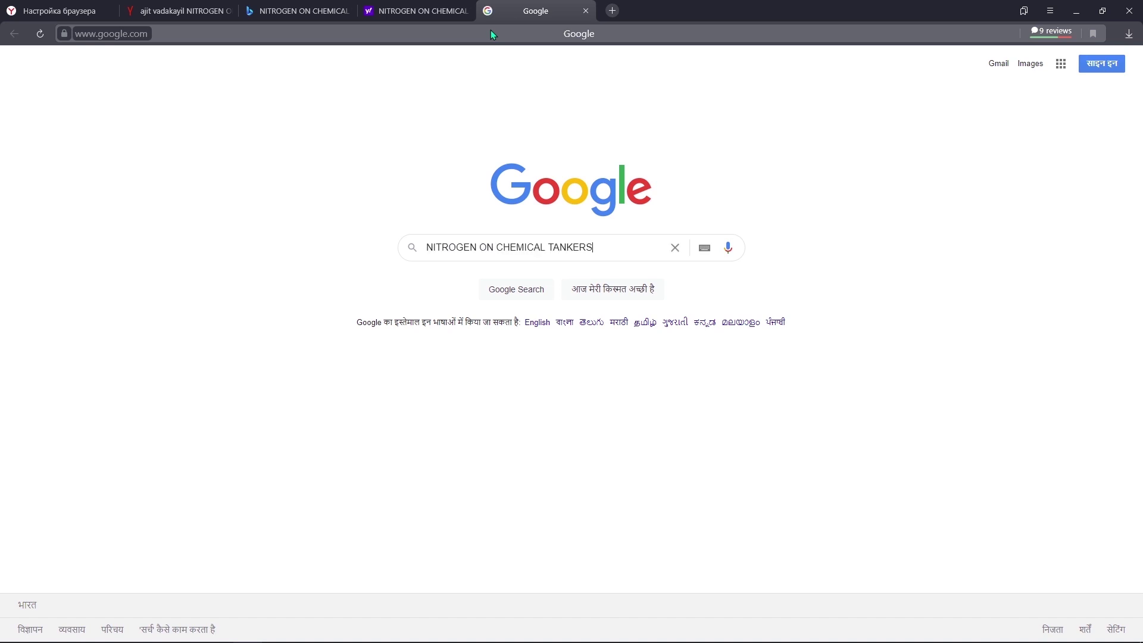
pyautogui.write('ajit vadakay')
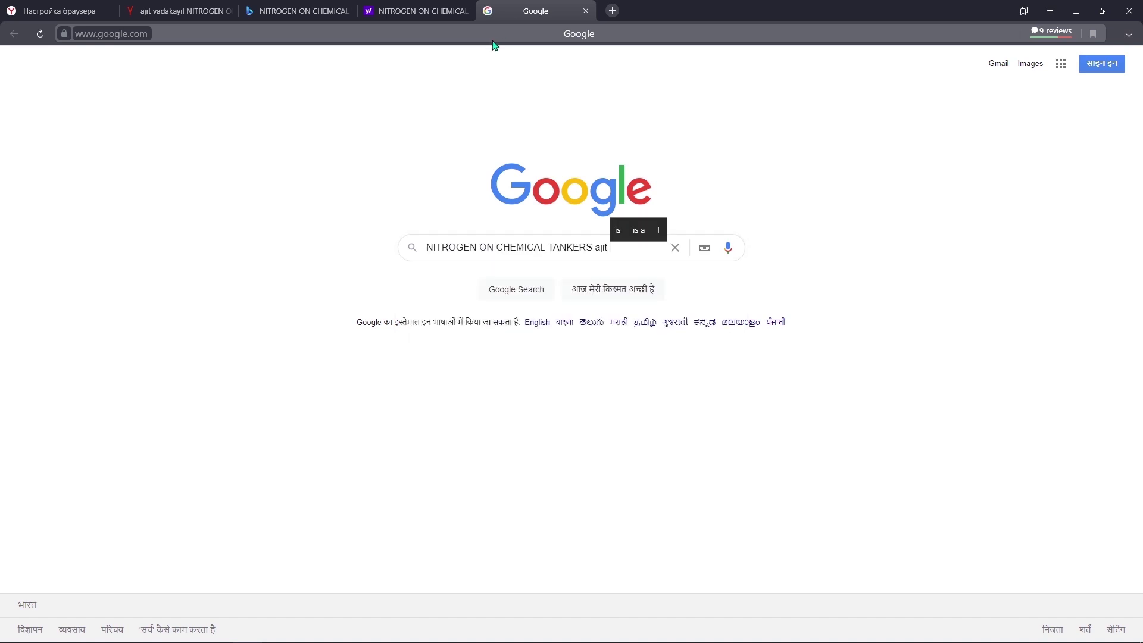
pyautogui.write('il')
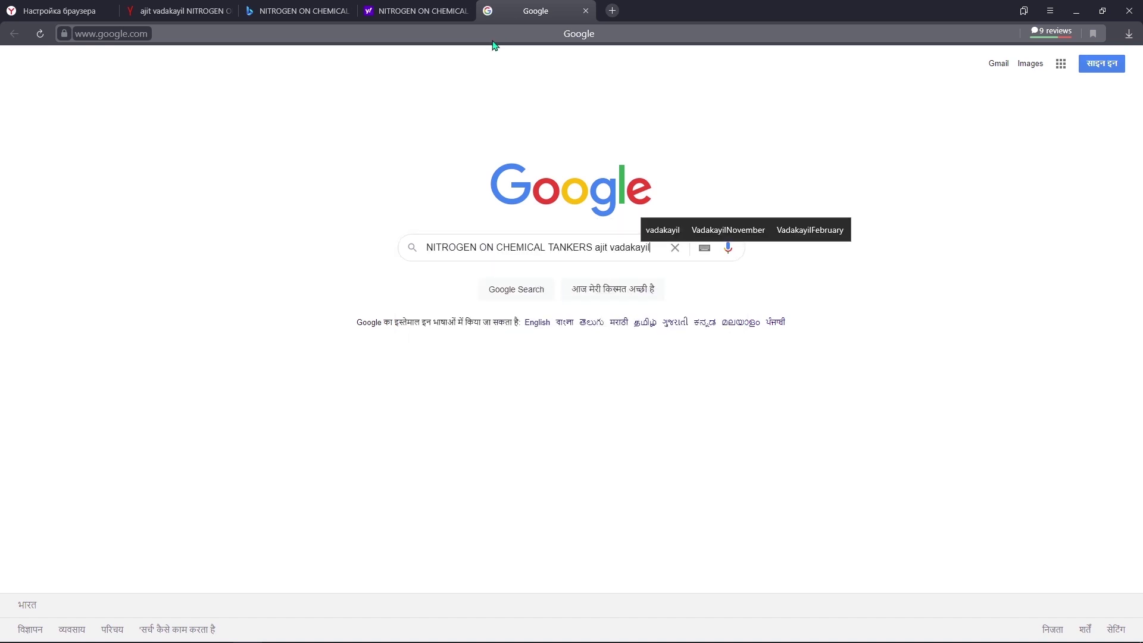
pyautogui.press('Return')
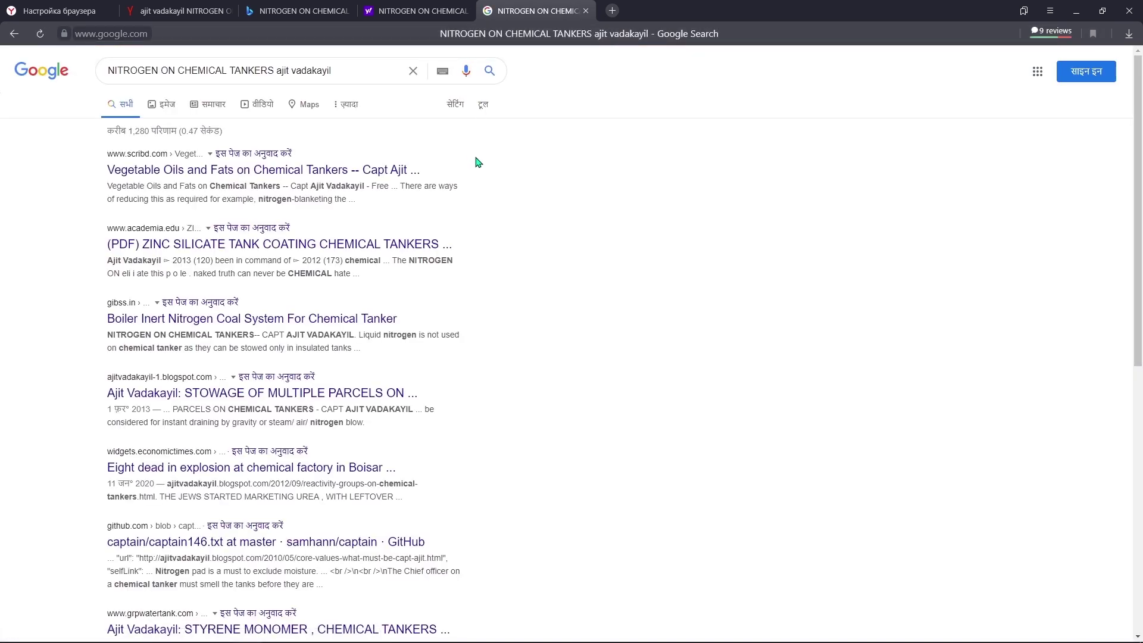
# Scroll down through the roughly 1,280 Google results and back to the top.
pyautogui.scroll(-4, 169, 436)
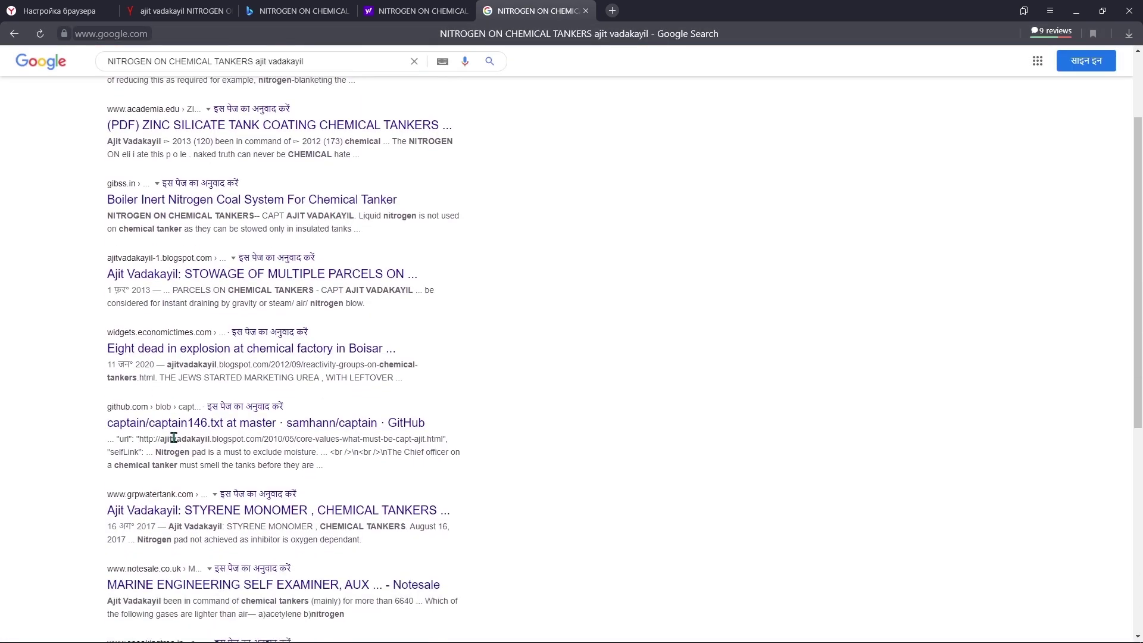
pyautogui.scroll(-3, 173, 438)
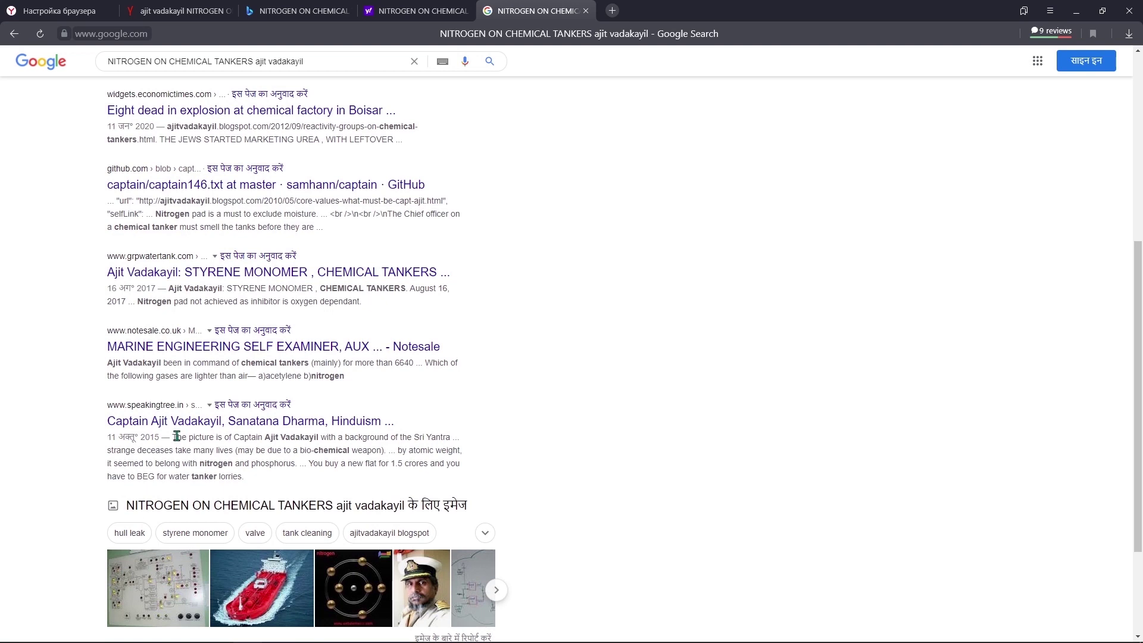
pyautogui.scroll(-1, 177, 436)
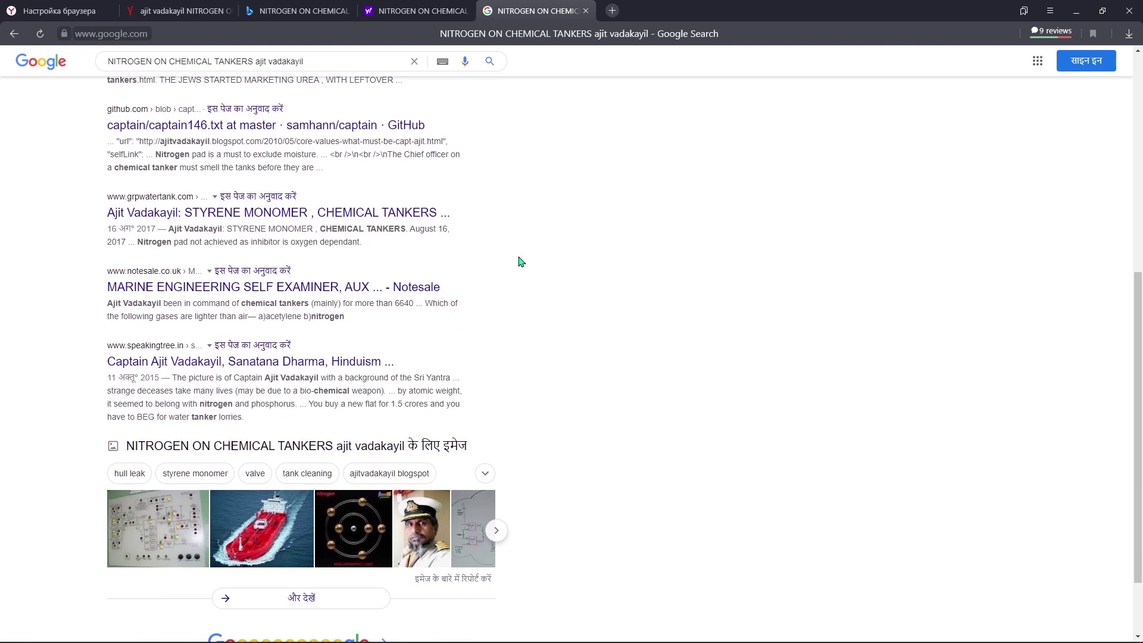
pyautogui.scroll(3, 366, 197)
pyautogui.scroll(4, 355, 191)
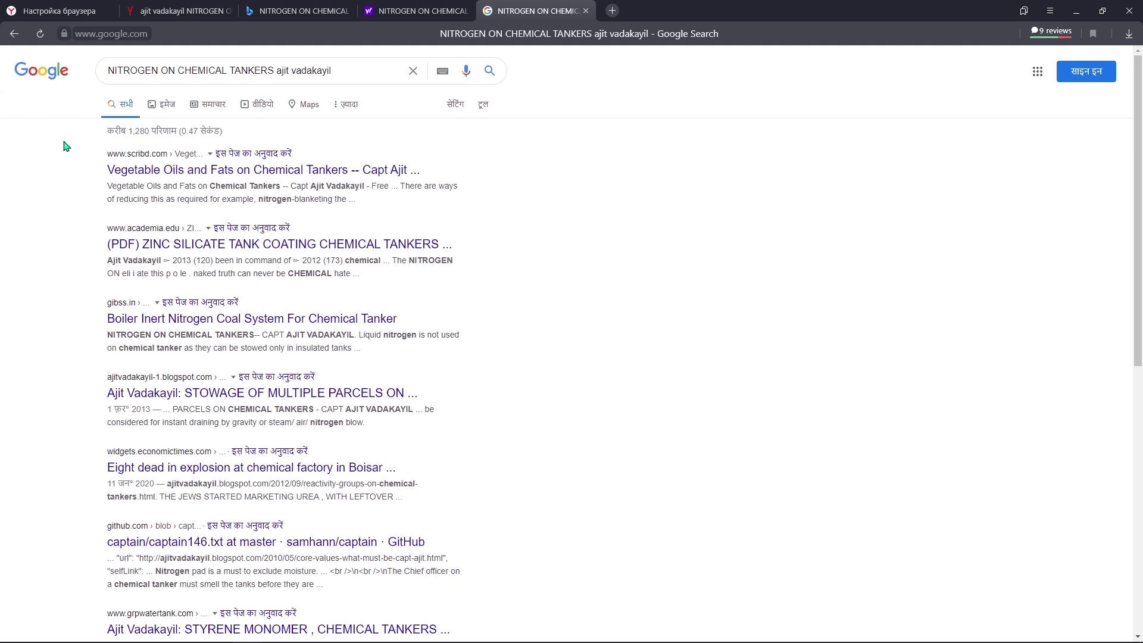
# From the Bing results tab, open the 'NITROGEN GENERATORS ON CHEMICAL TANKERS' blog post.
pyautogui.click(77, 8)
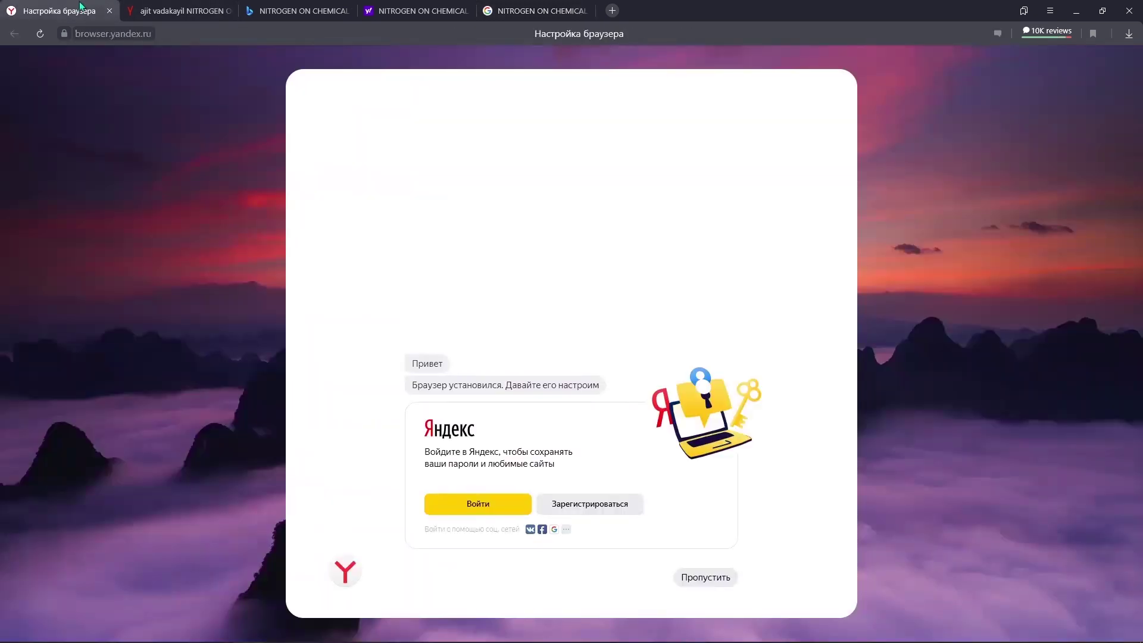
pyautogui.click(167, 8)
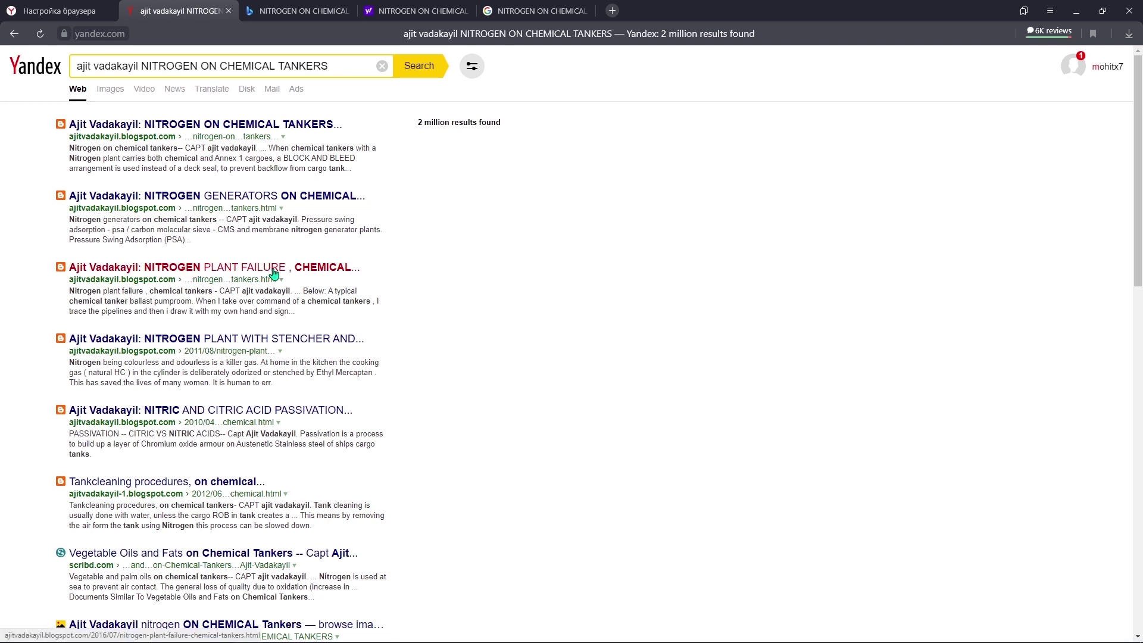
pyautogui.click(306, 11)
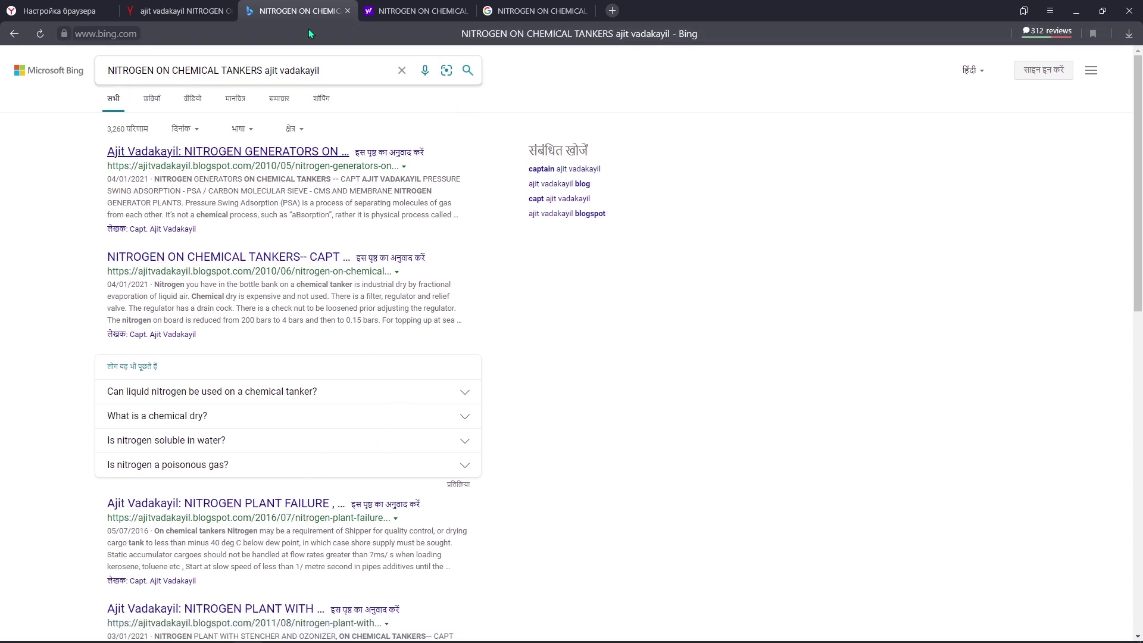
pyautogui.moveTo(231, 14)
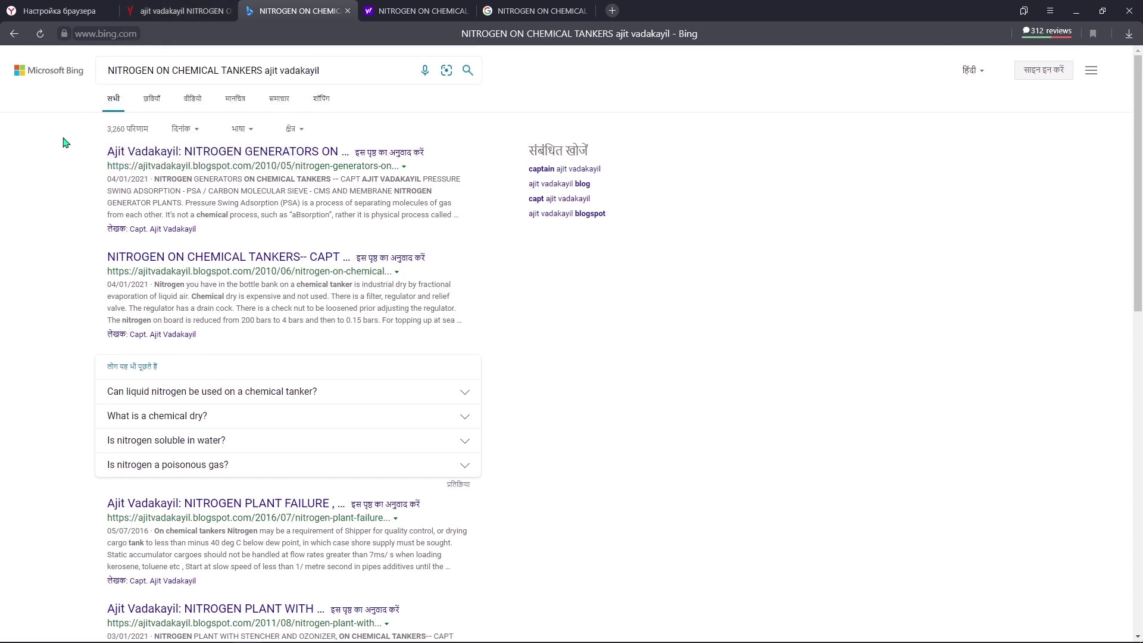
pyautogui.click(159, 155)
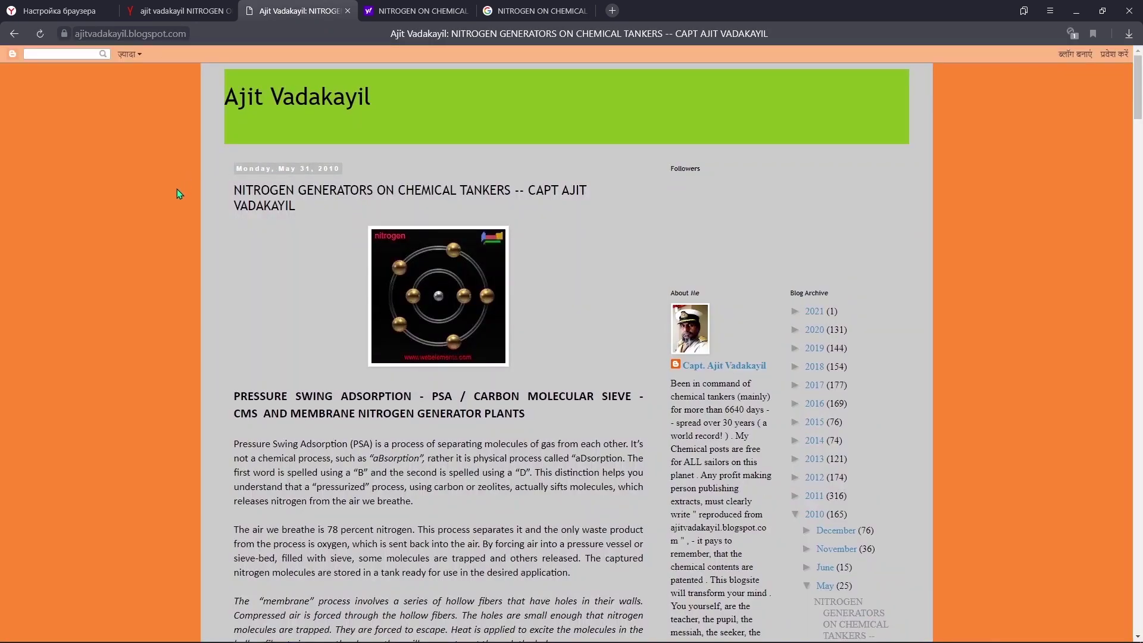
# Skim the blog post, then launch the Play Store from the phone's home-screen app folder.
pyautogui.scroll(-4, 173, 261)
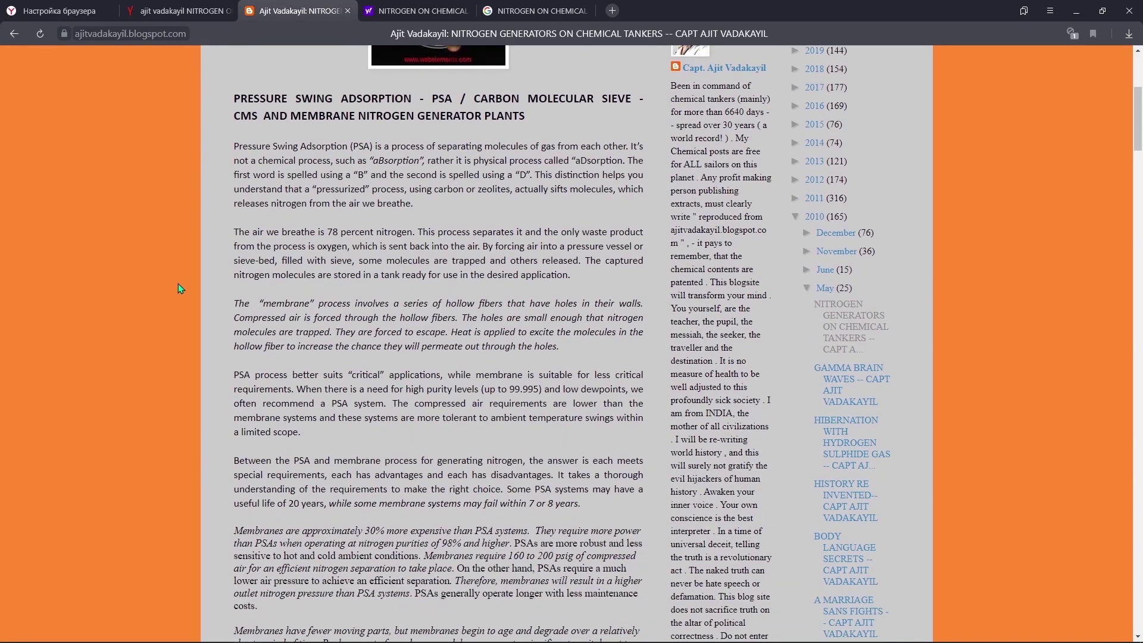
pyautogui.scroll(4, 177, 284)
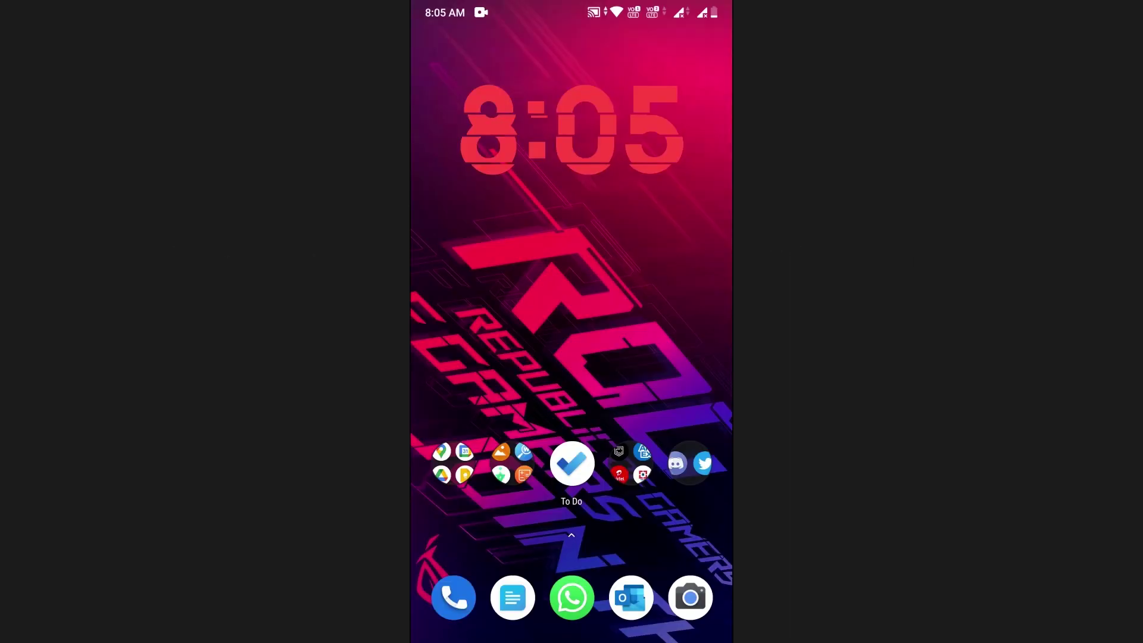
pyautogui.click(453, 457)
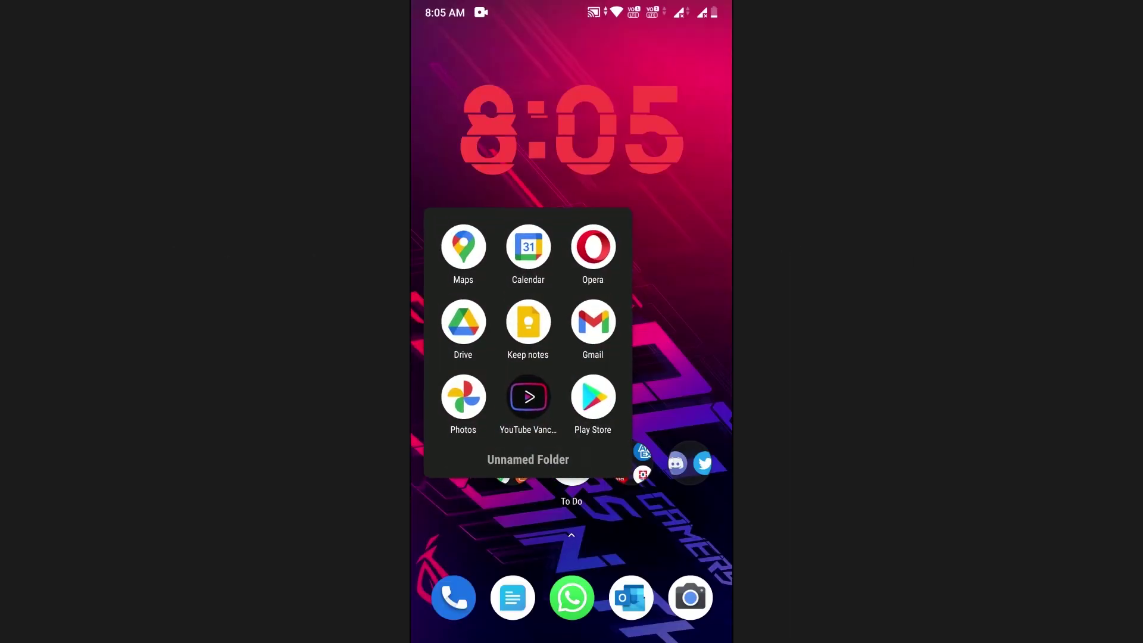
pyautogui.click(593, 397)
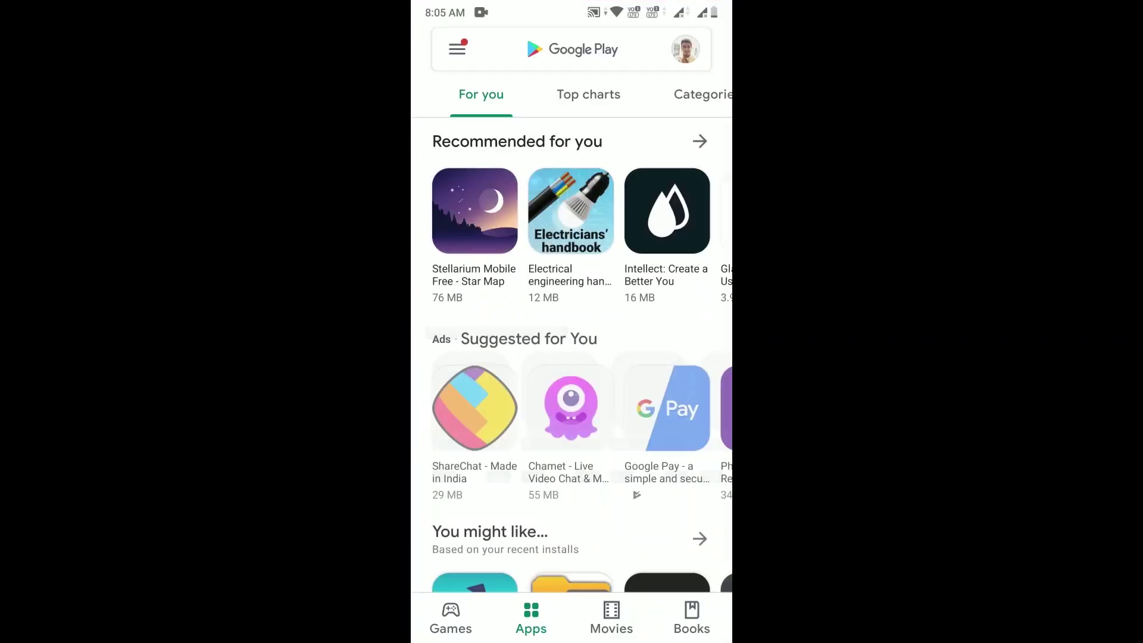
# Search the Play Store for 'yandex' and open the Yandex Browser (alpha) app page.
pyautogui.scroll(-2, 571, 327)
pyautogui.scroll(3, 571, 327)
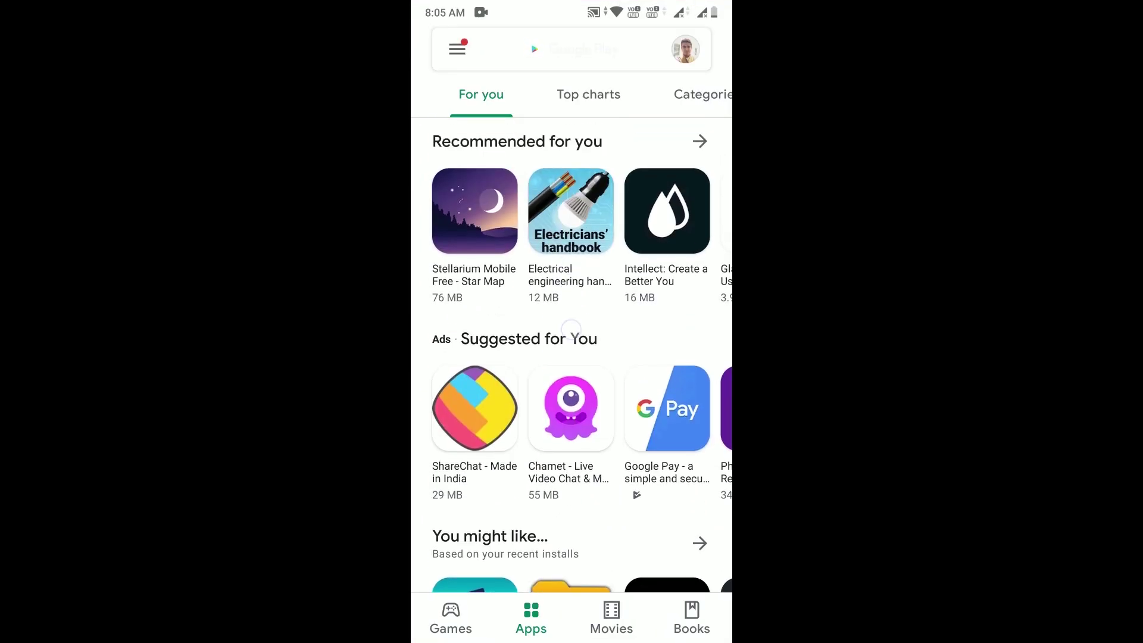
pyautogui.click(571, 49)
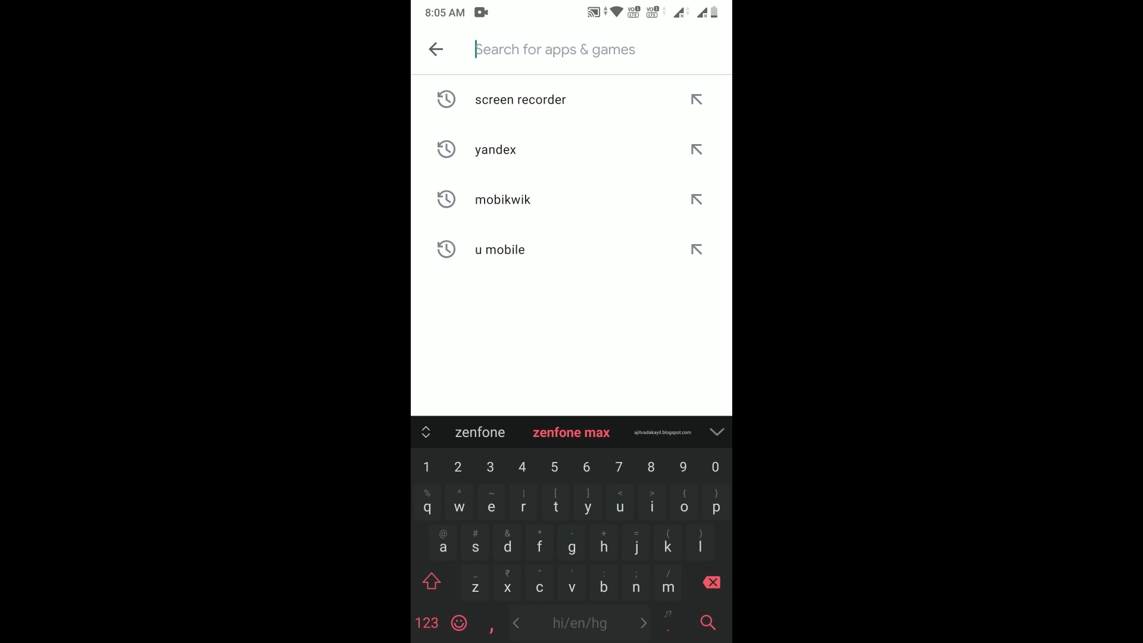
pyautogui.write('yand')
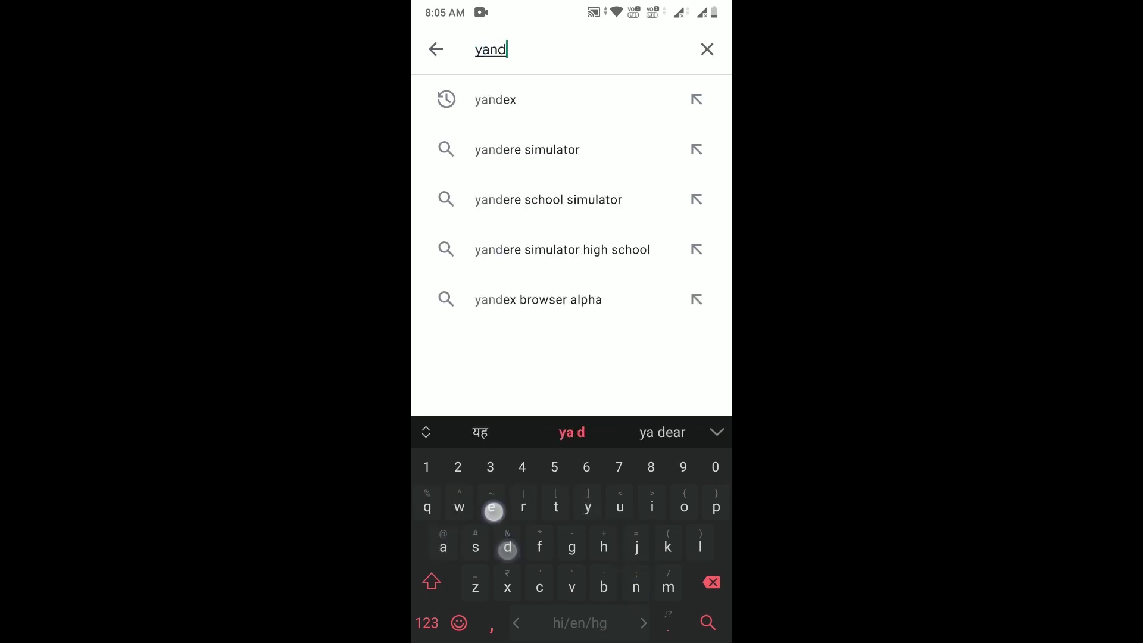
pyautogui.write('ex')
pyautogui.click(535, 103)
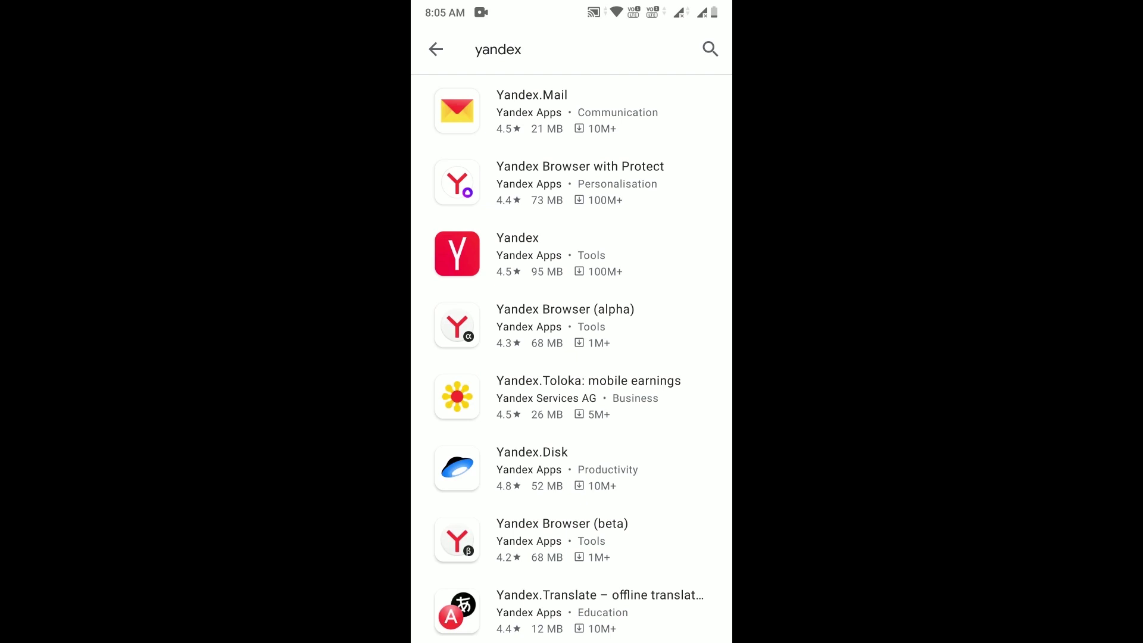
pyautogui.click(565, 325)
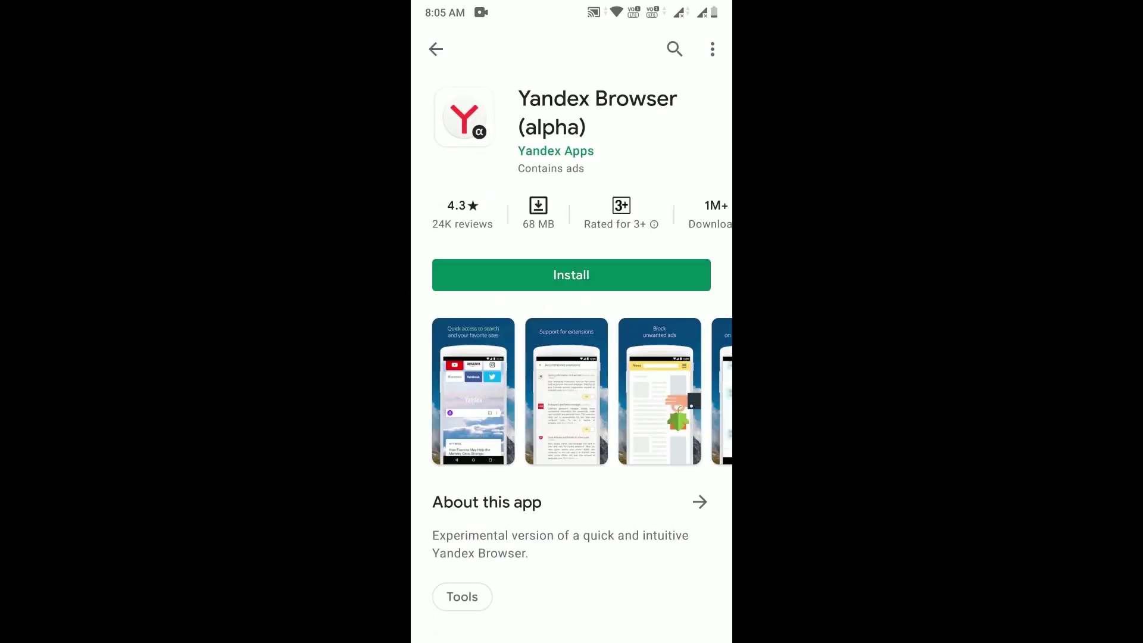
# Install Yandex Browser (alpha) and wait until the download finishes and Open appears.
pyautogui.click(601, 275)
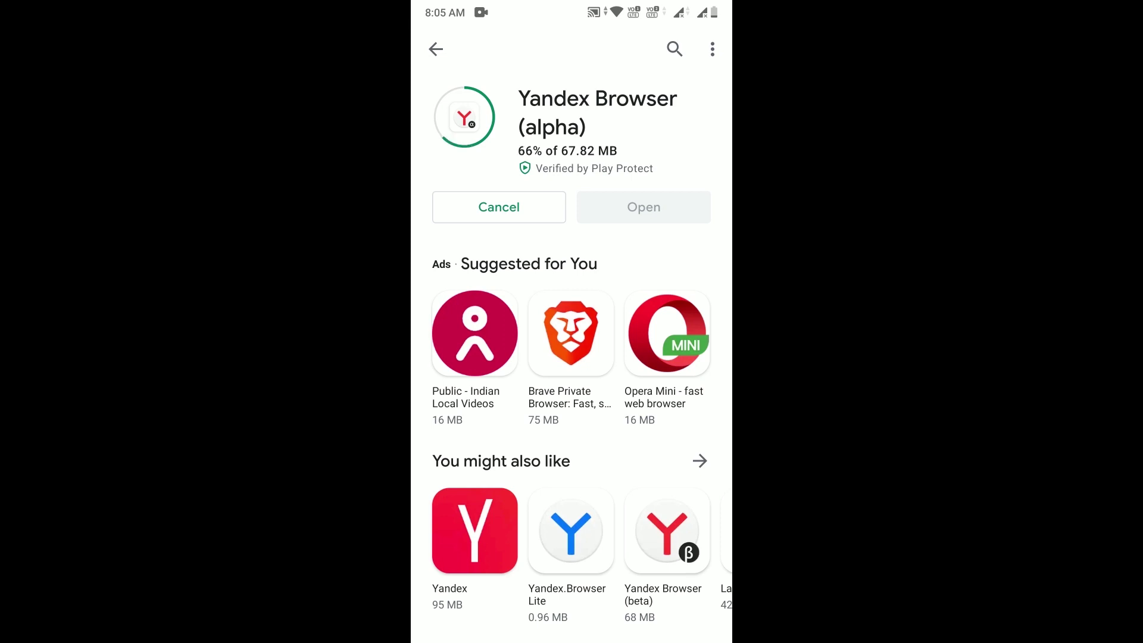
pyautogui.moveTo(479, 461)
pyautogui.mouseDown()
pyautogui.moveTo(482, 444)
pyautogui.moveTo(480, 461)
pyautogui.mouseUp()
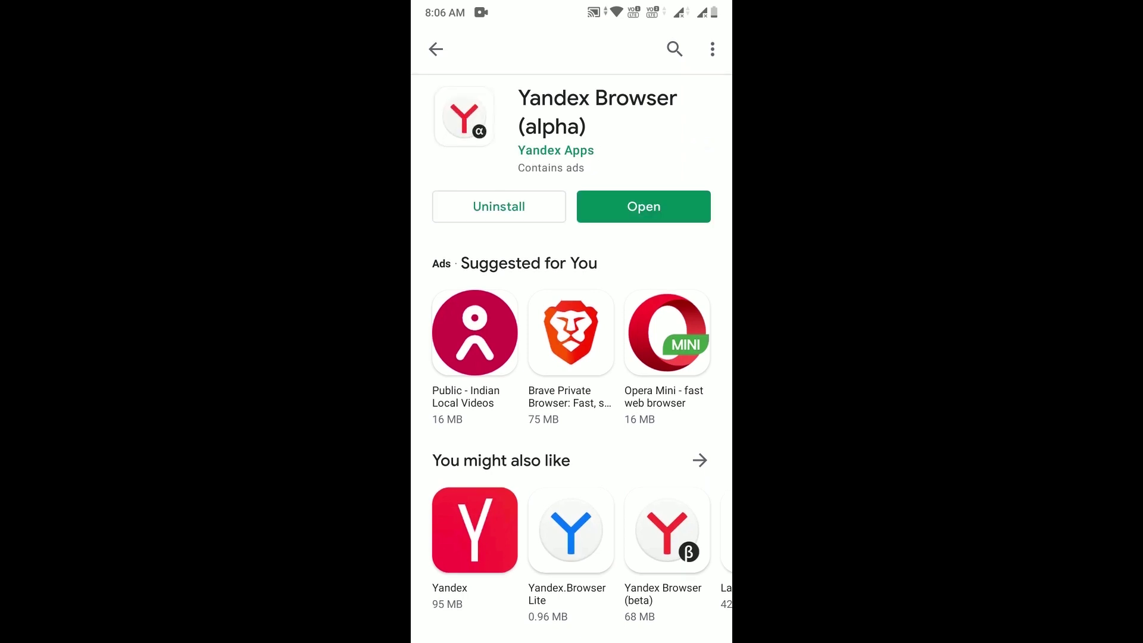
# Launch Yandex Browser, finish onboarding, dismiss the dark theme offer, and reveal the speed-dial tiles.
pyautogui.click(641, 207)
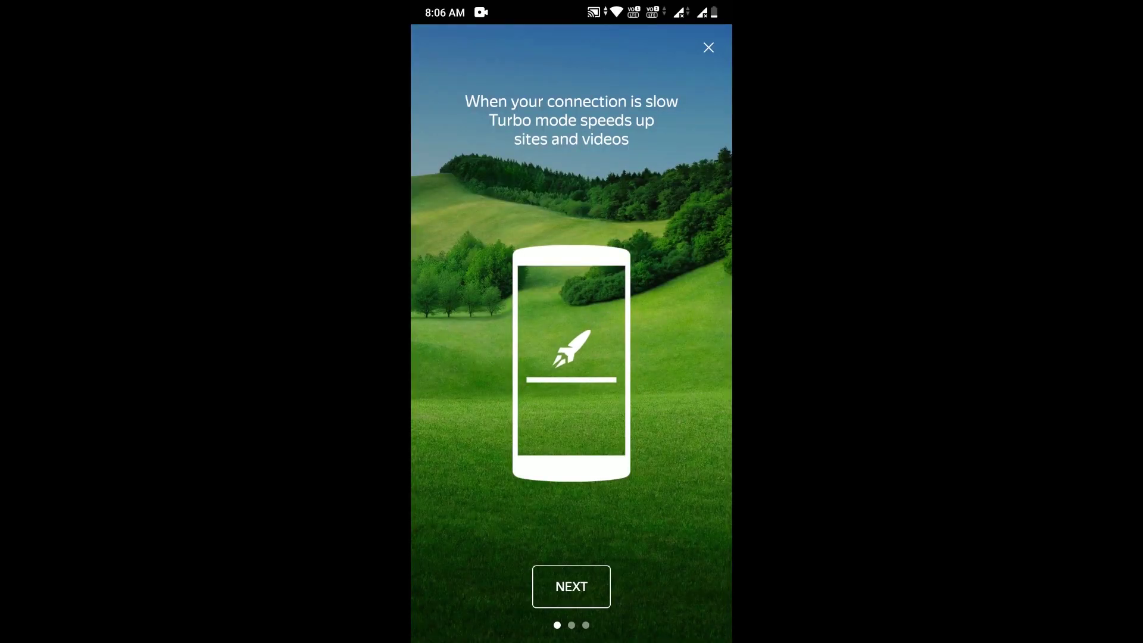
pyautogui.moveTo(671, 512); pyautogui.dragTo(547, 535)
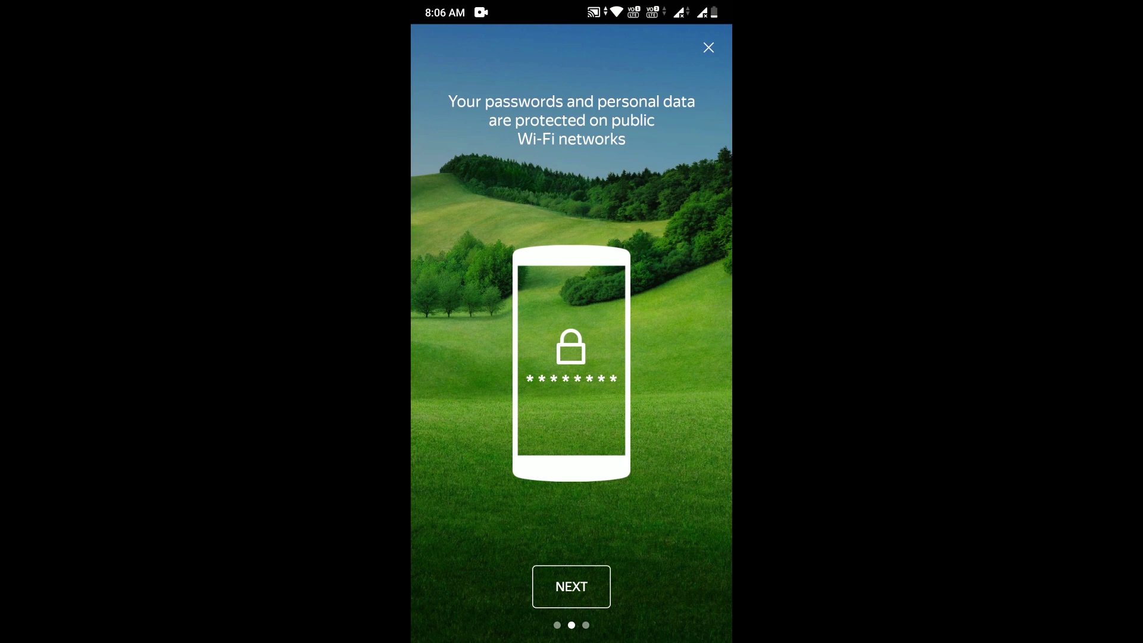
pyautogui.click(572, 585)
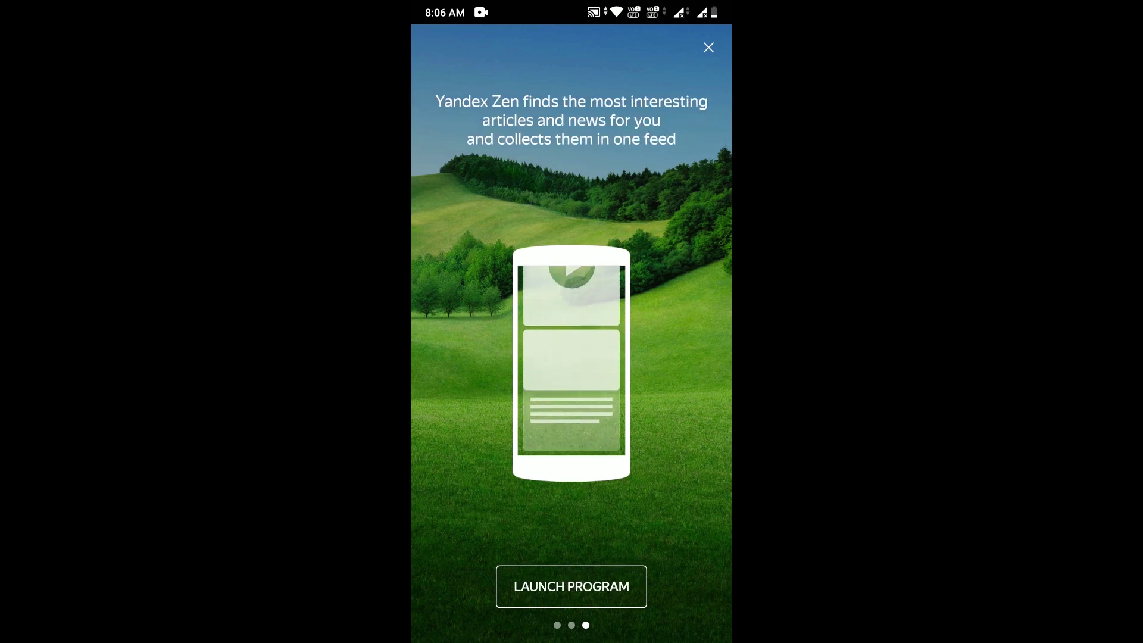
pyautogui.click(586, 585)
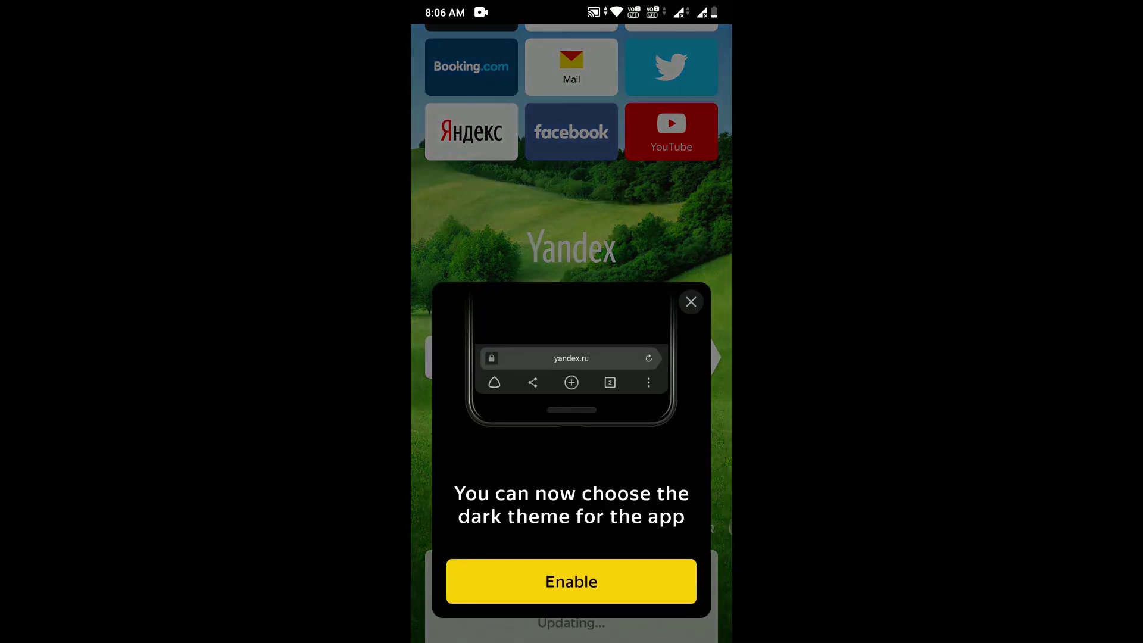
pyautogui.moveTo(556, 544); pyautogui.dragTo(556, 637)
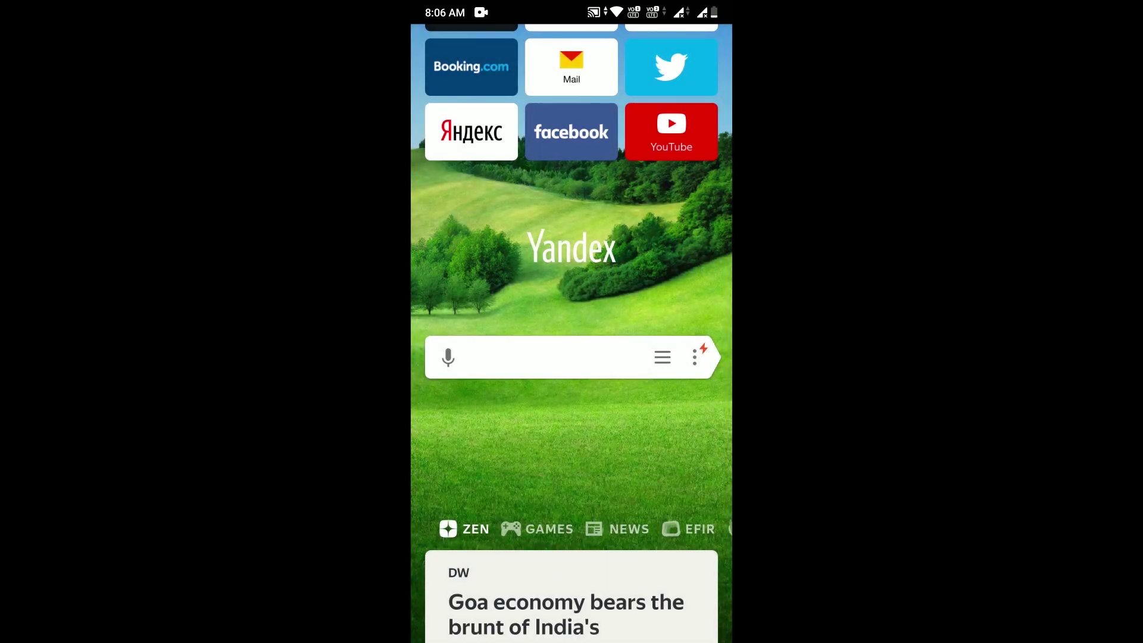
pyautogui.moveTo(624, 447); pyautogui.dragTo(620, 547)
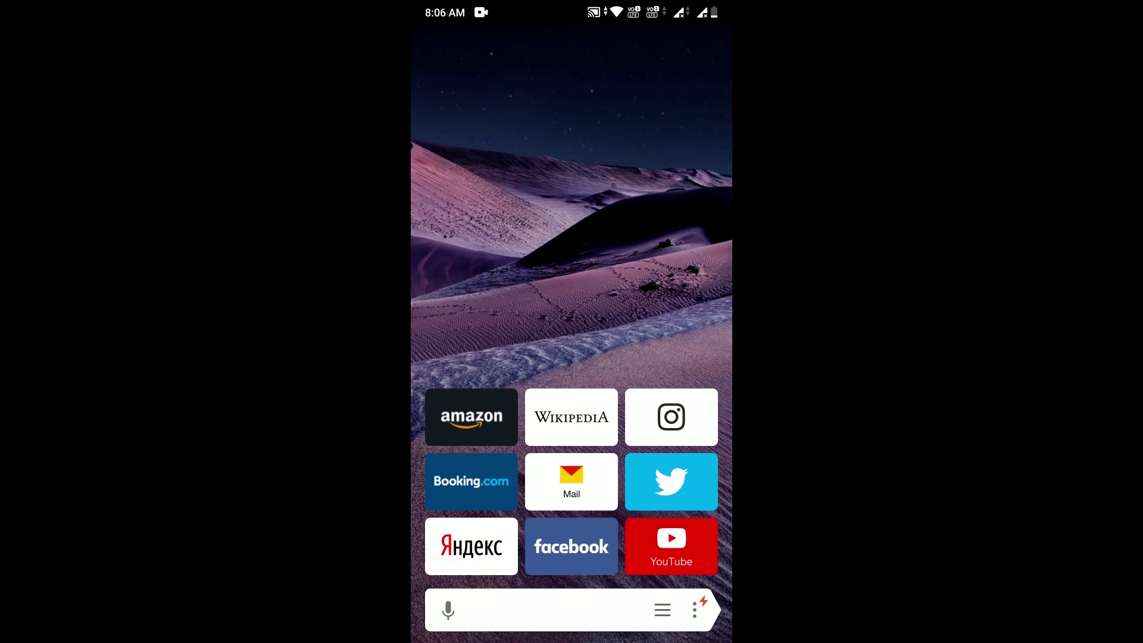
# Load ajitvadakayil.blogspot.com from the address suggestion and dismiss its privacy notice.
pyautogui.click(512, 606)
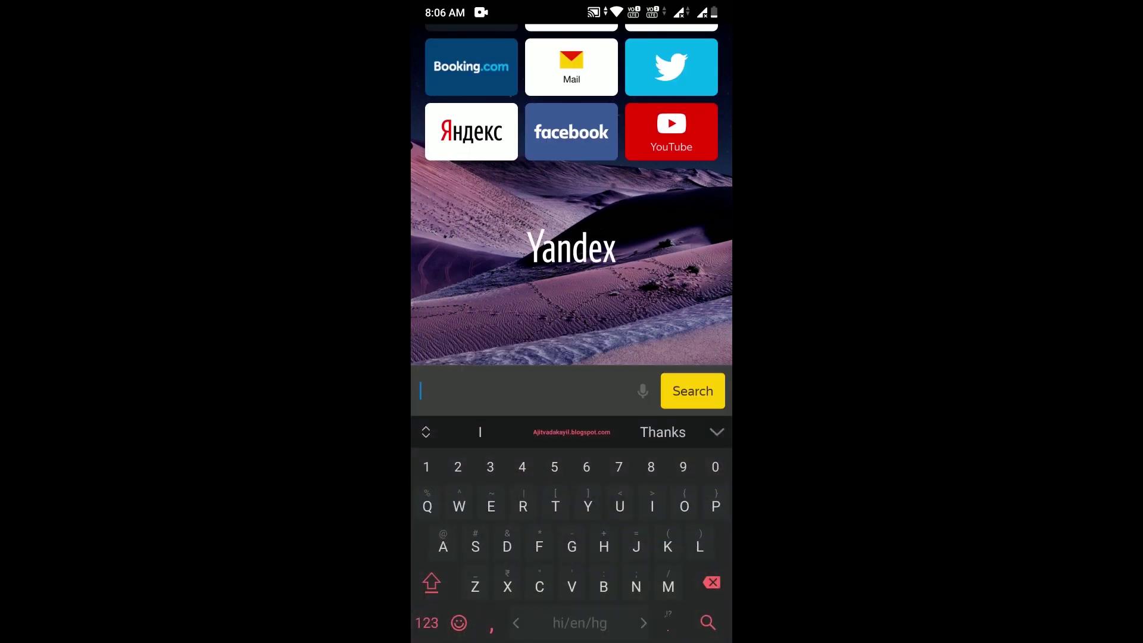
pyautogui.click(571, 433)
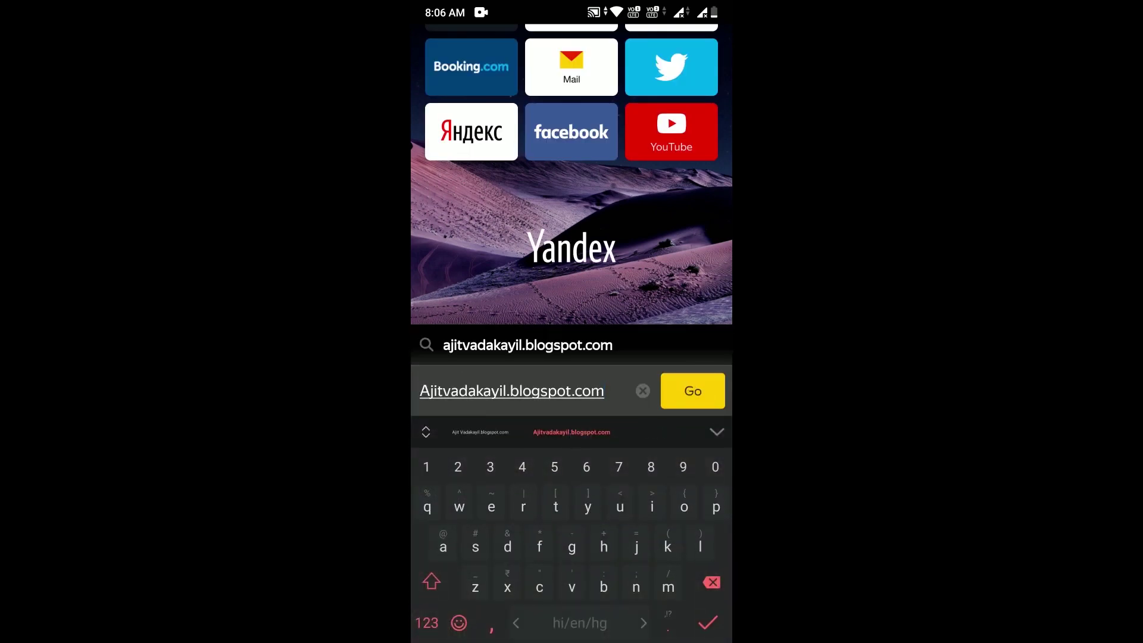
pyautogui.click(692, 391)
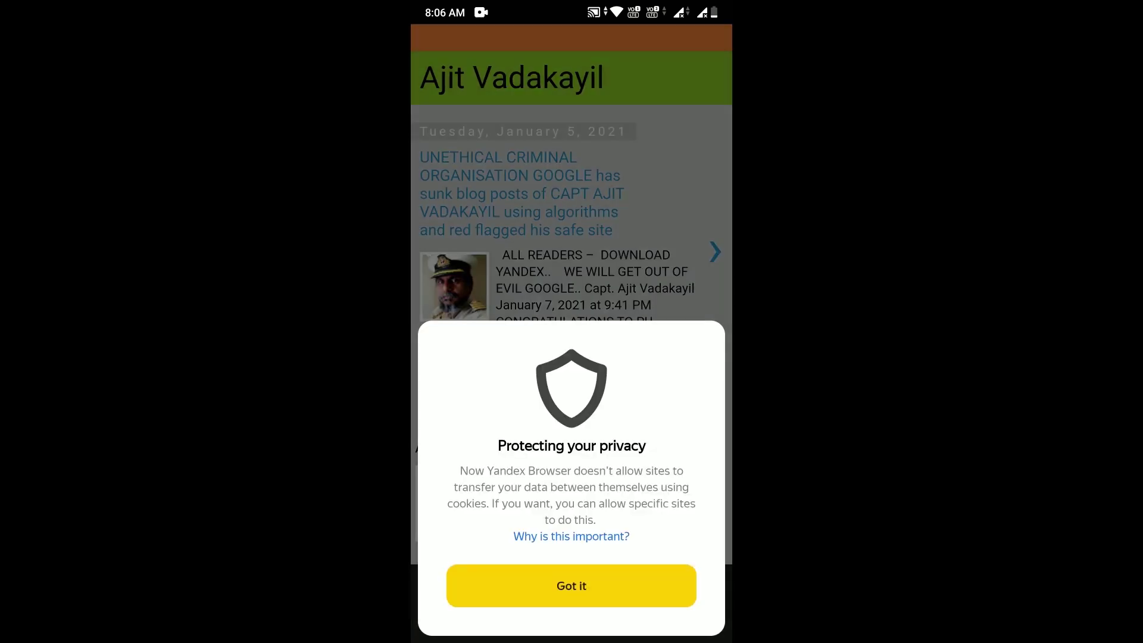
pyautogui.click(579, 586)
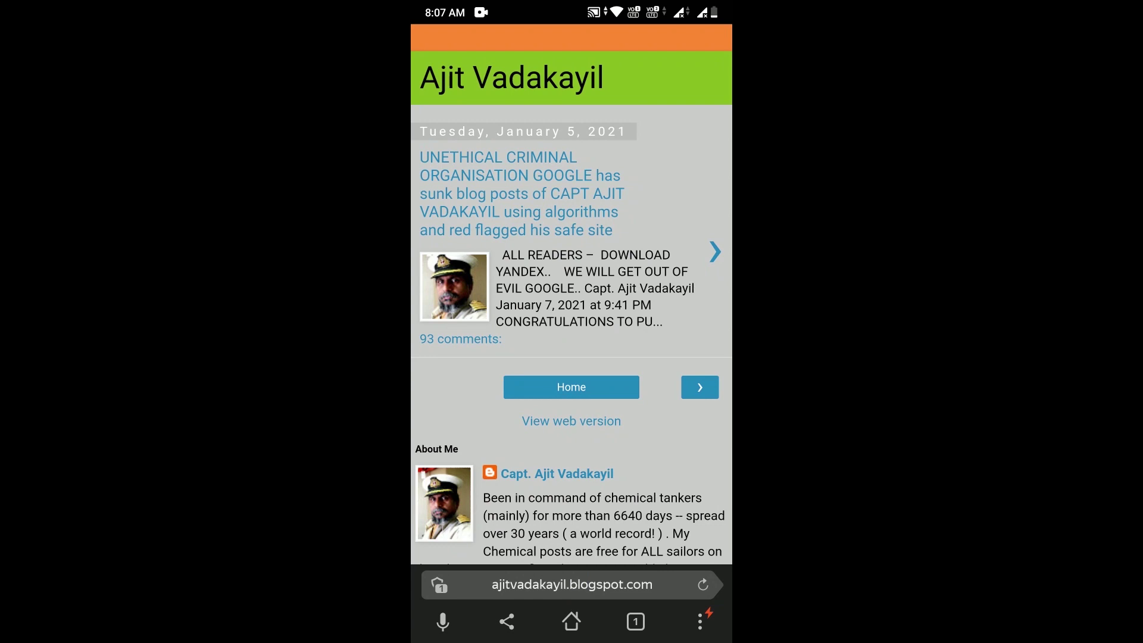
# Leave the blog and return to the Yandex start page with its Zen feed.
pyautogui.click(566, 582)
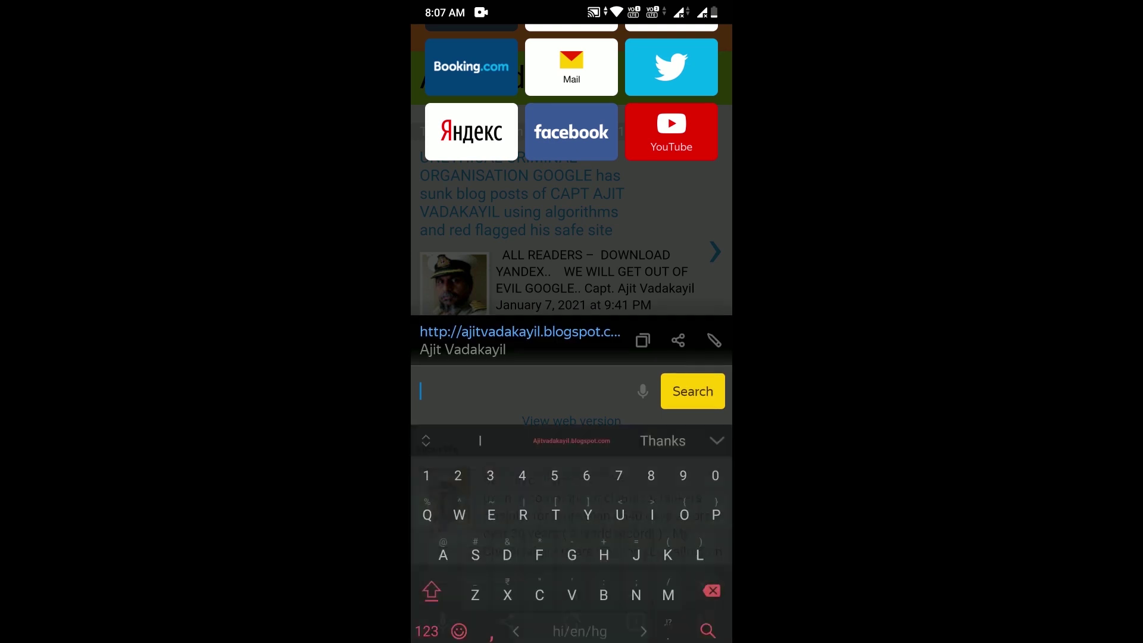
pyautogui.press('Escape')
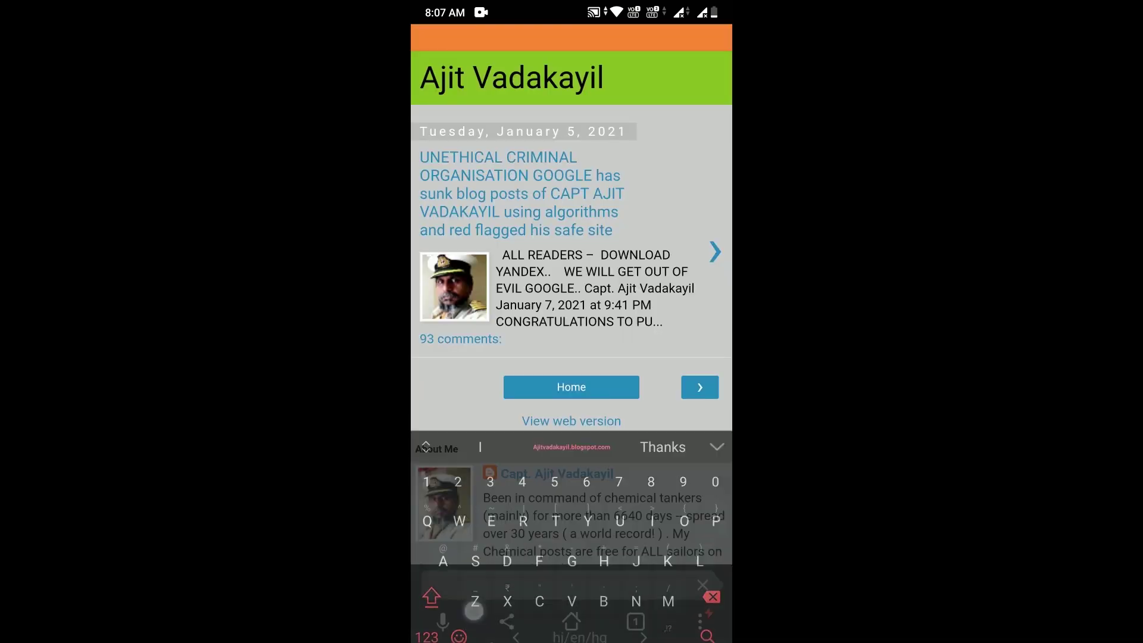
pyautogui.click(571, 621)
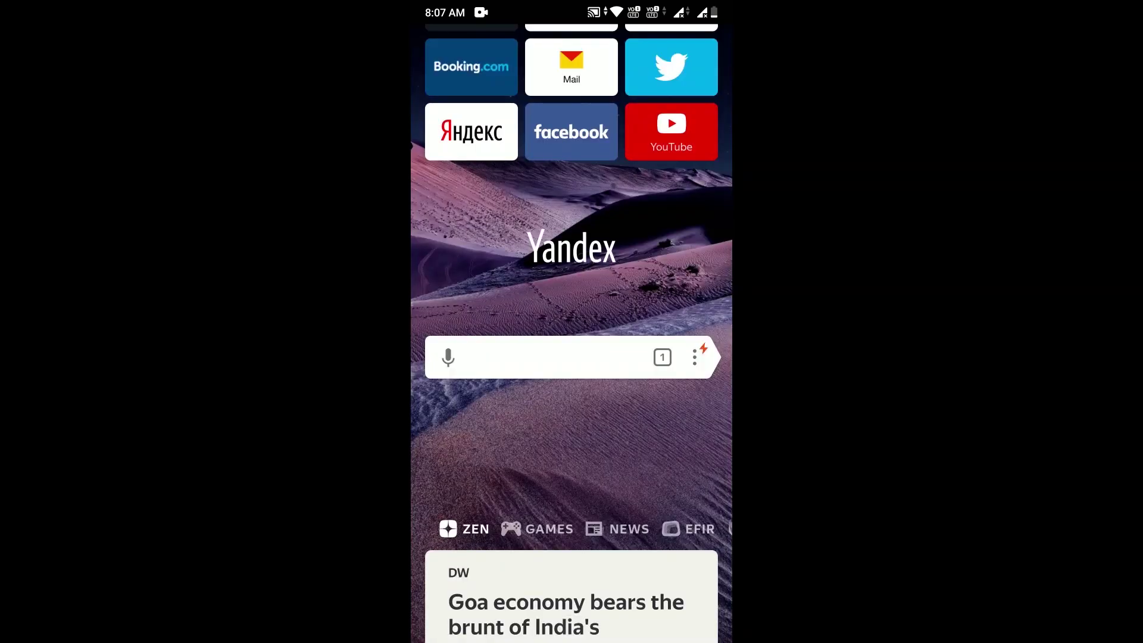
# From the start page, search Yandex for the blogger's name followed by 'nitrogen', using the name suggestion.
pyautogui.click(553, 357)
pyautogui.write('Ajit')
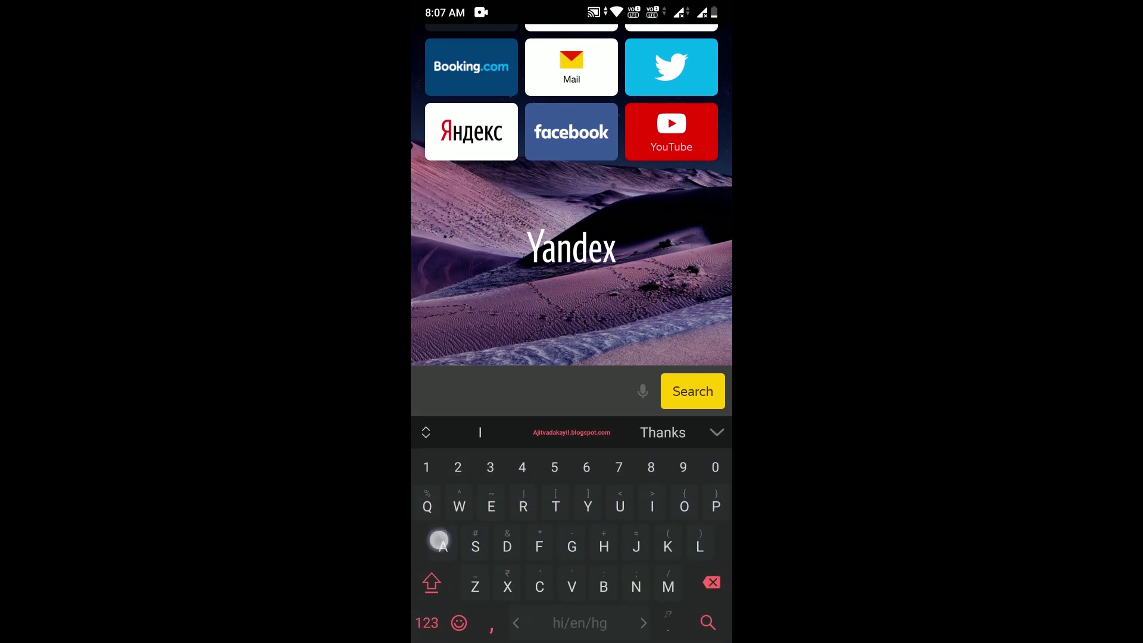
pyautogui.write(' vada')
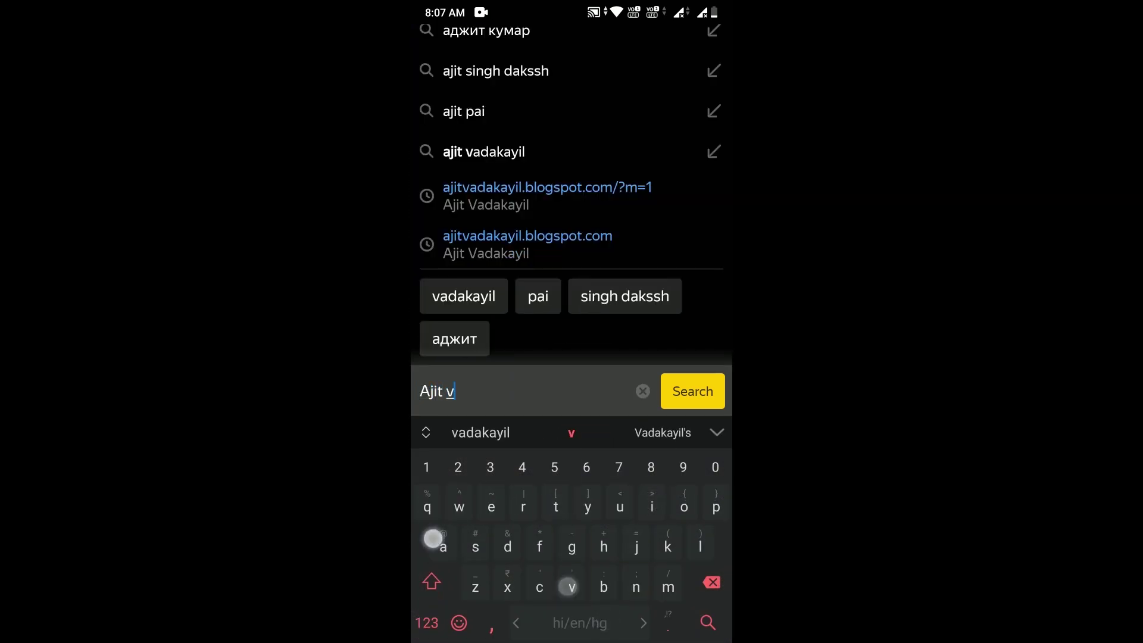
pyautogui.click(479, 432)
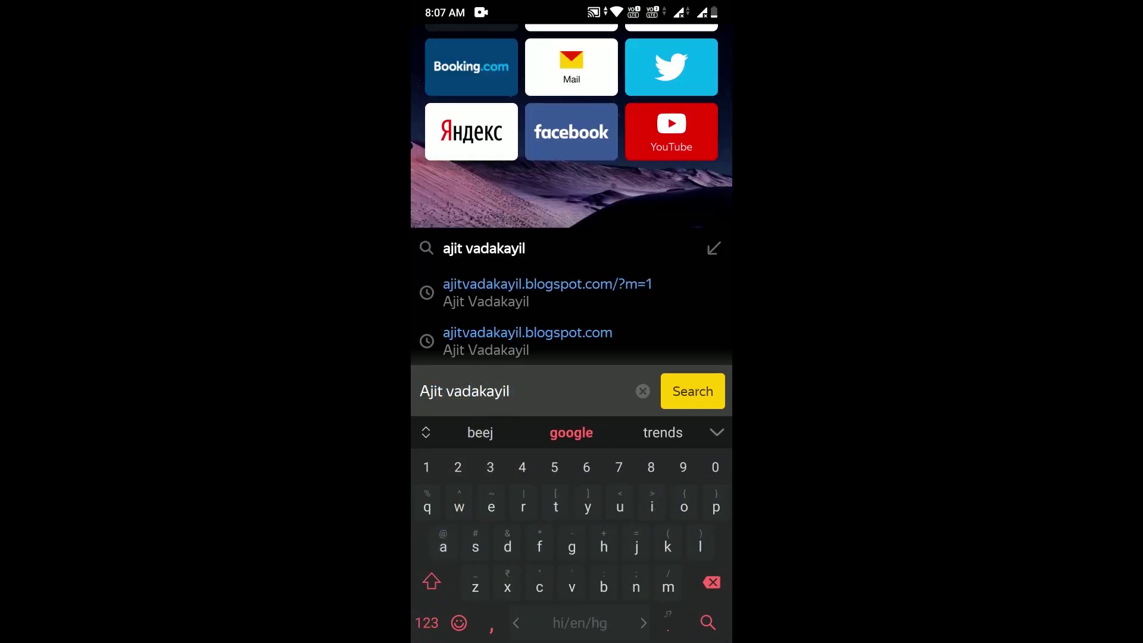
pyautogui.write('n')
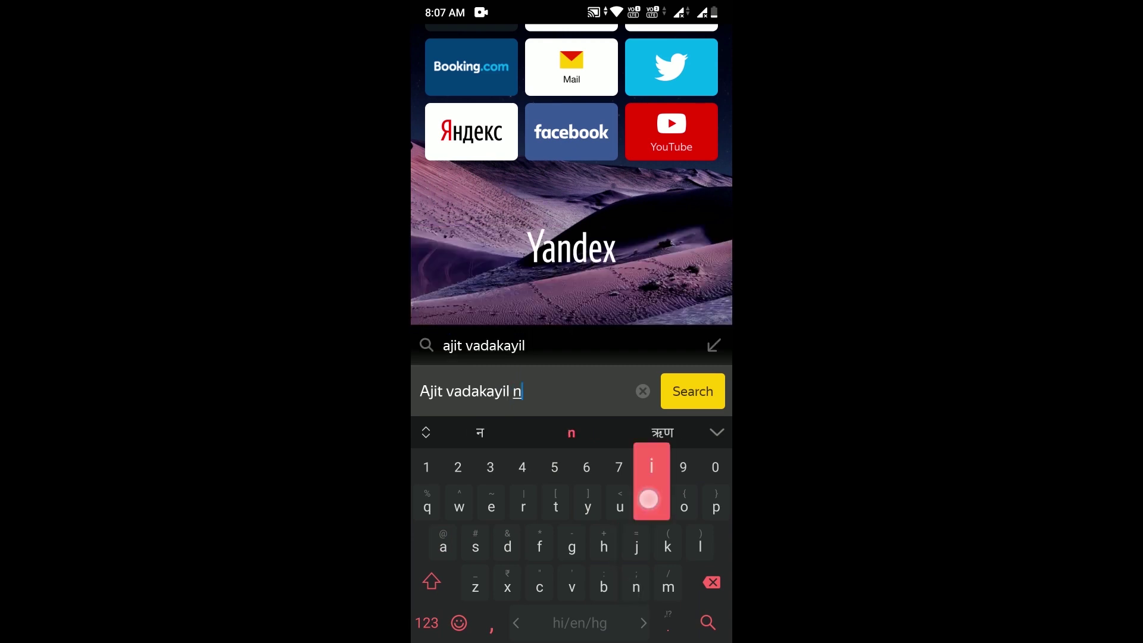
pyautogui.write('itro')
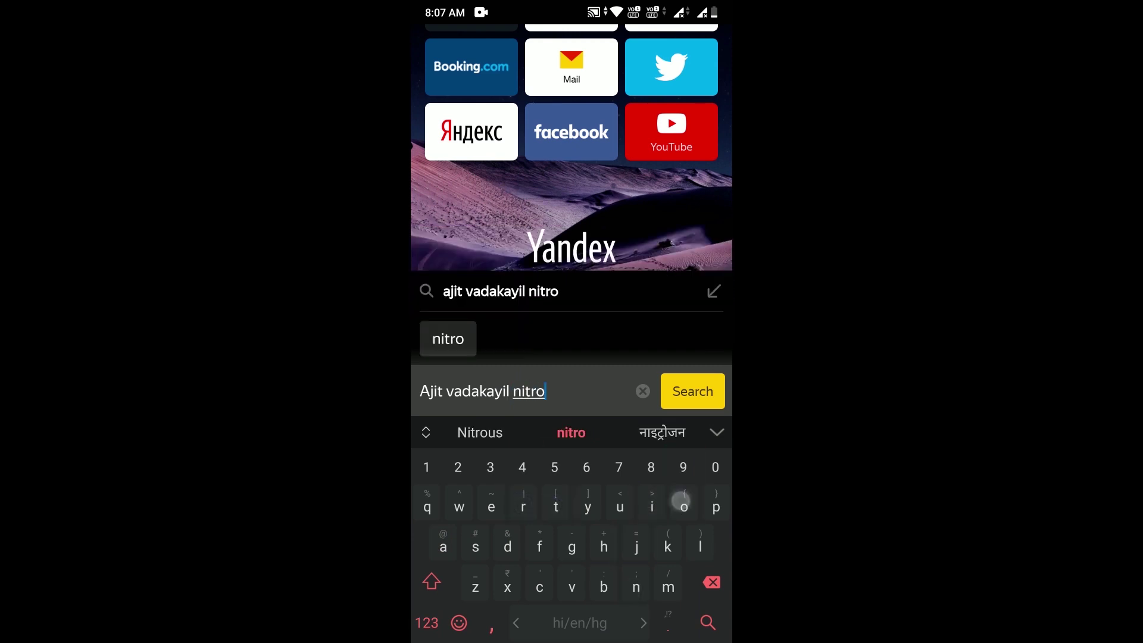
pyautogui.write('gen')
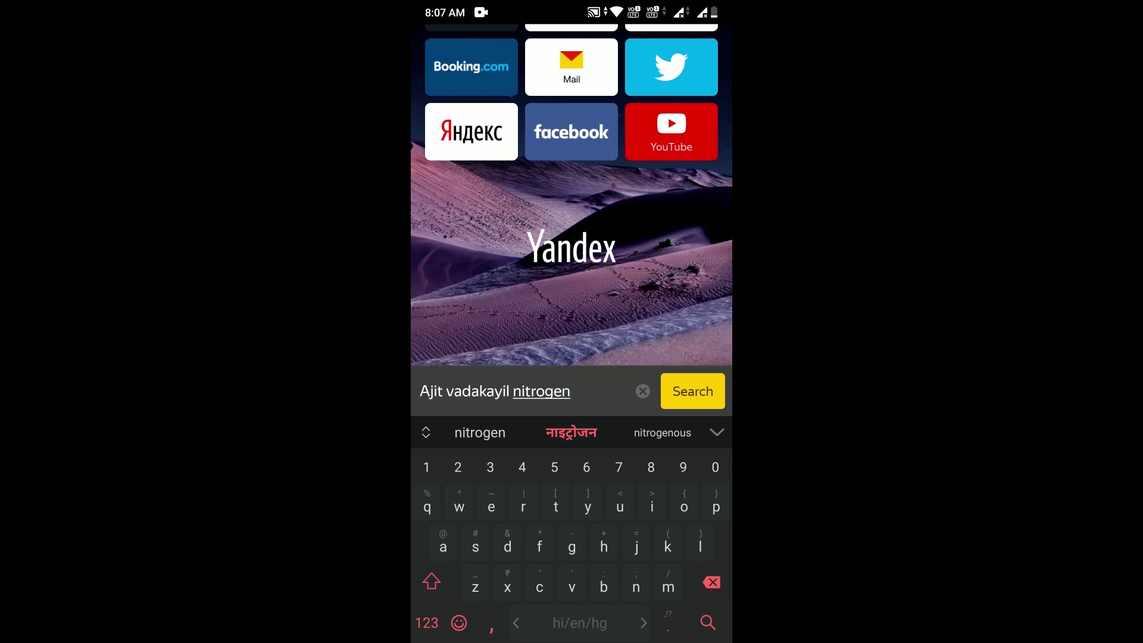
pyautogui.click(692, 391)
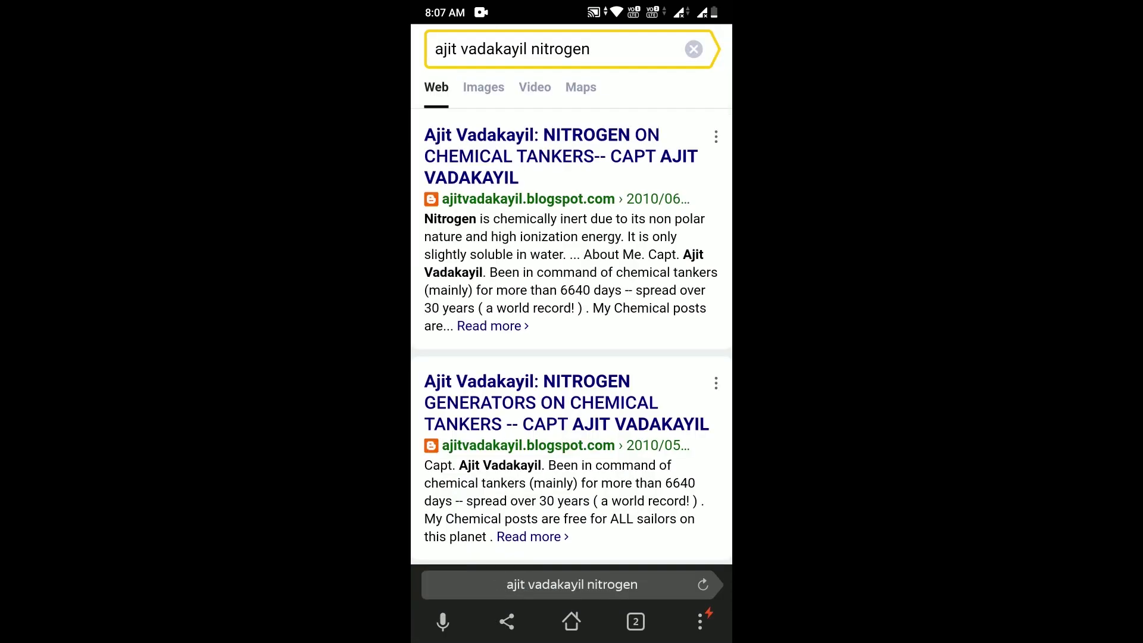
pyautogui.scroll(-2, 463, 496)
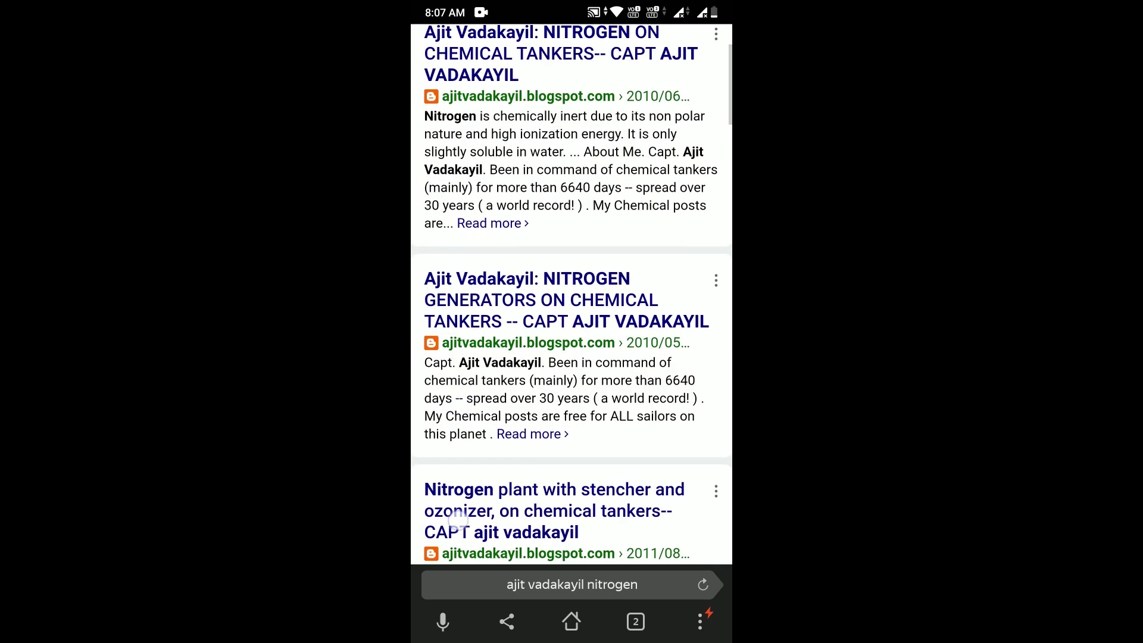
pyautogui.scroll(-3, 464, 400)
pyautogui.scroll(-4, 632, 457)
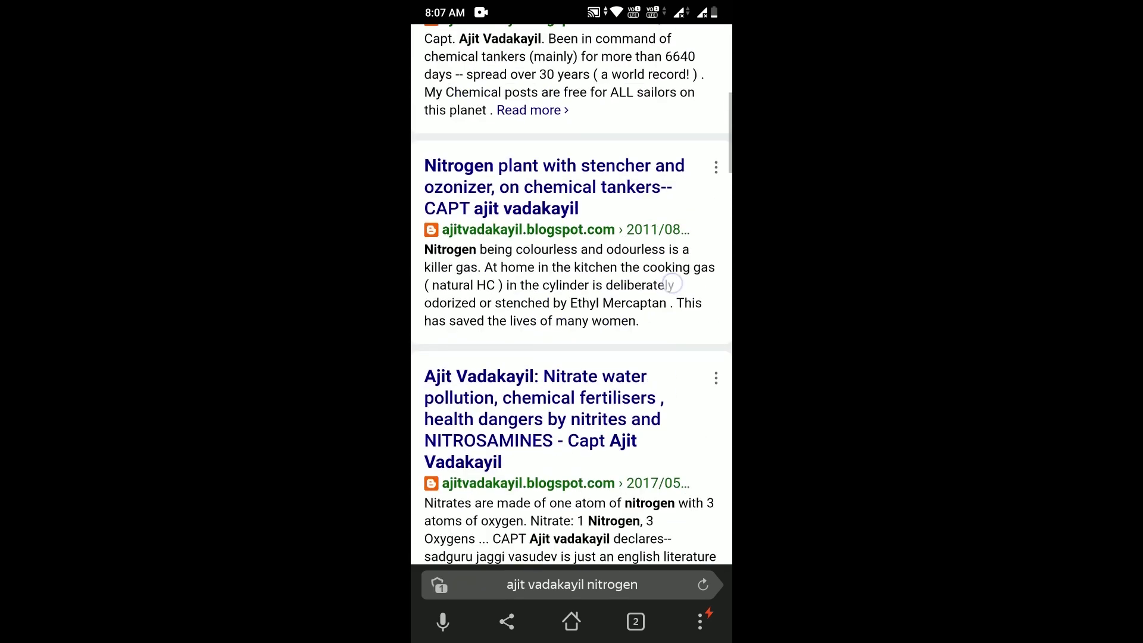
pyautogui.scroll(-5, 654, 309)
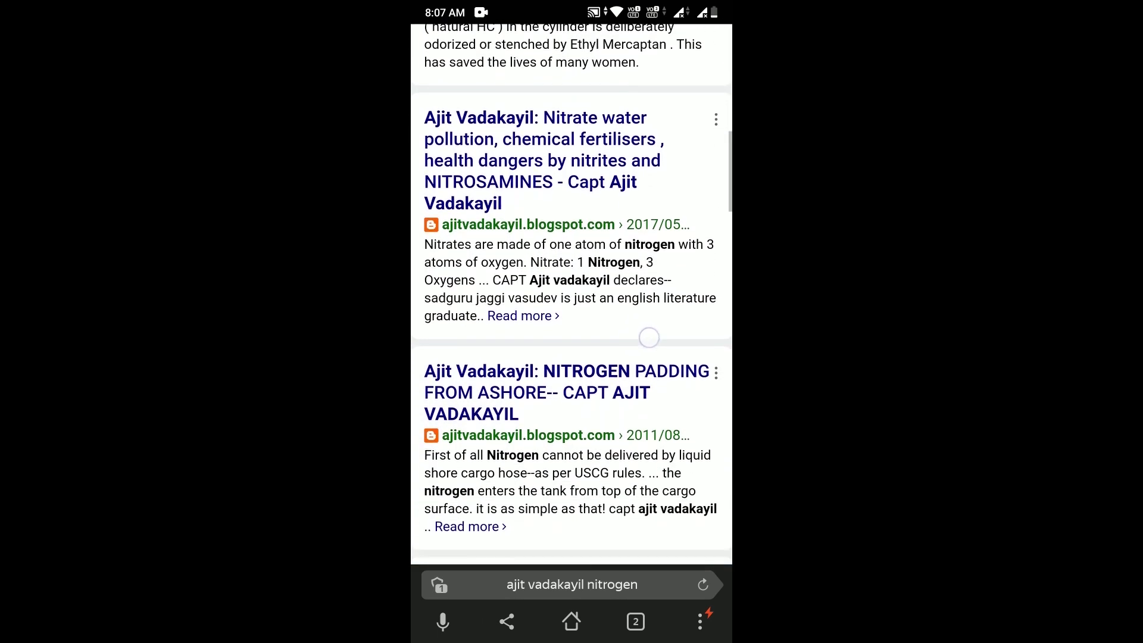
pyautogui.scroll(10, 669, 269)
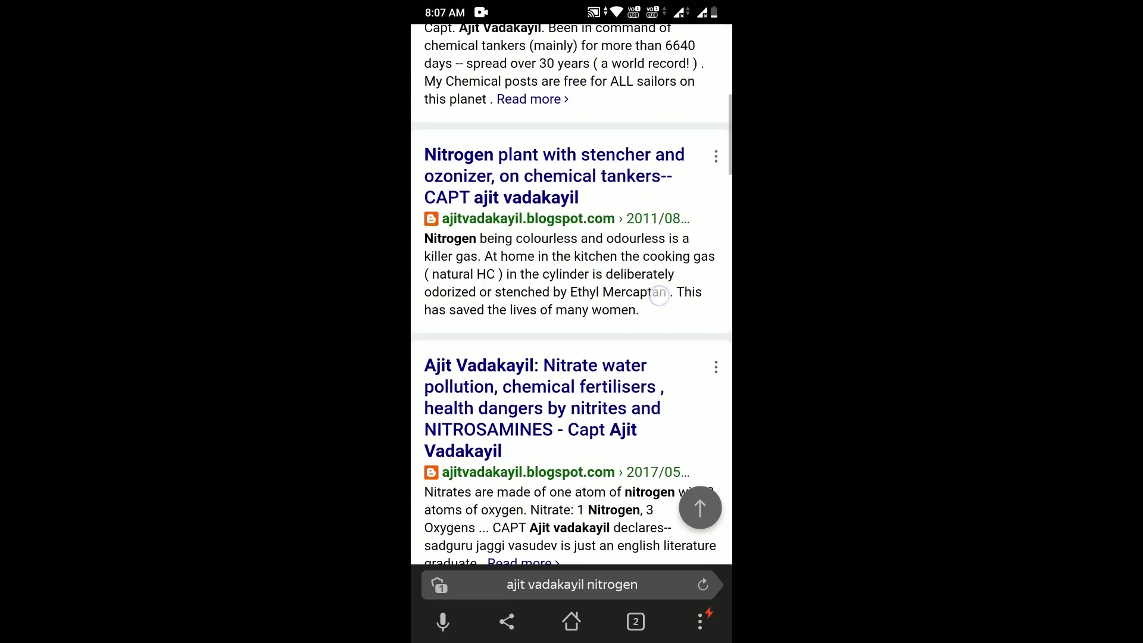
pyautogui.scroll(3, 636, 575)
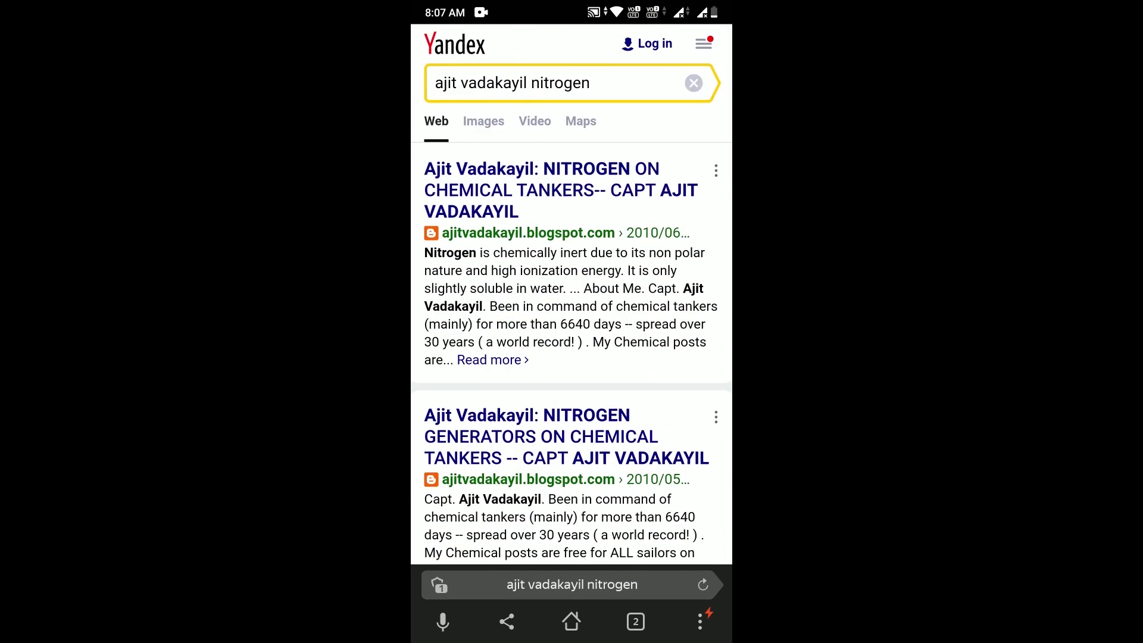